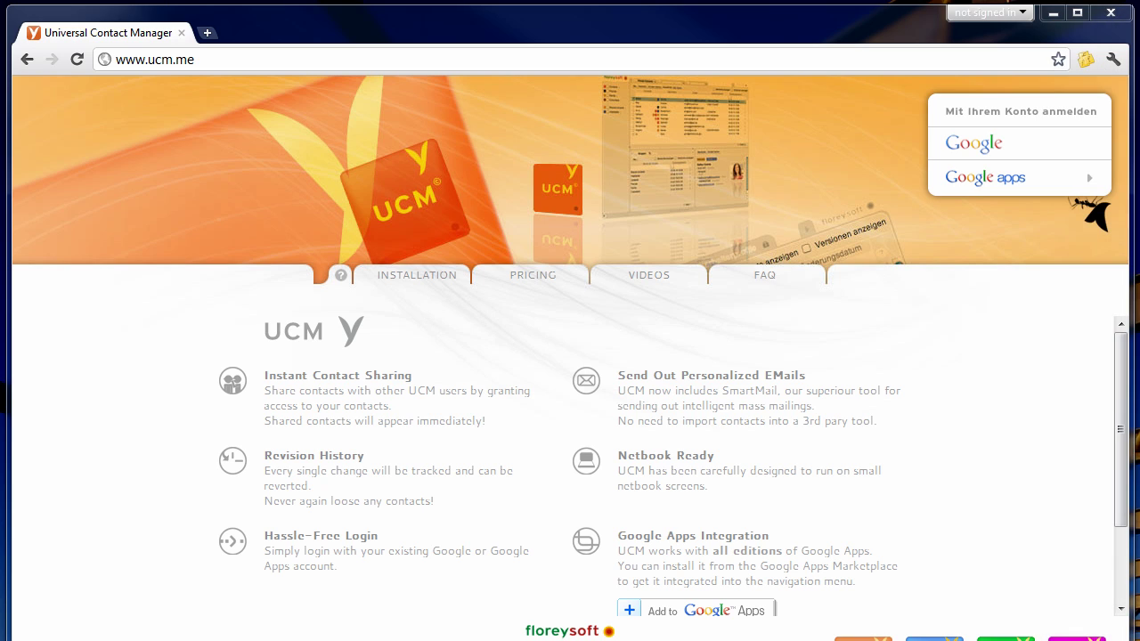
Sign in to UCM with the floreysoft.net Google Apps domain.
{"action": "left_click", "coordinate": [958, 182]}
{"action": "type", "text": "flo"}
{"action": "key", "text": "Down"}
{"action": "key", "text": "Return"}
{"action": "key", "text": "Return"}
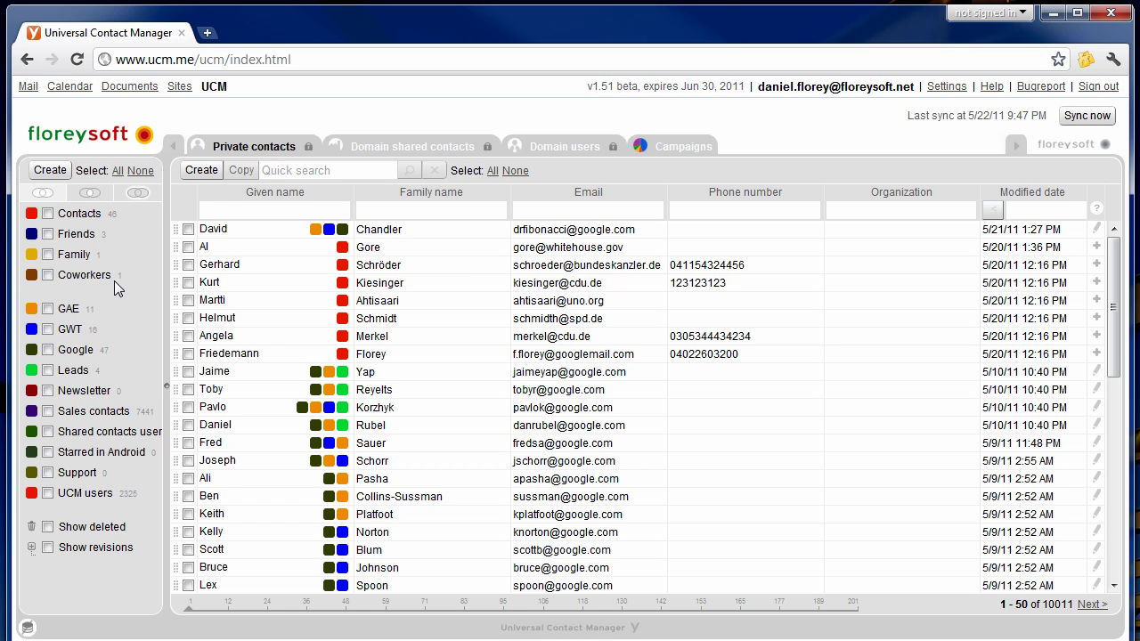
Select all 46 Contacts-group entries and choose to email them as plain-text SmartMail.
{"action": "left_click", "coordinate": [80, 214]}
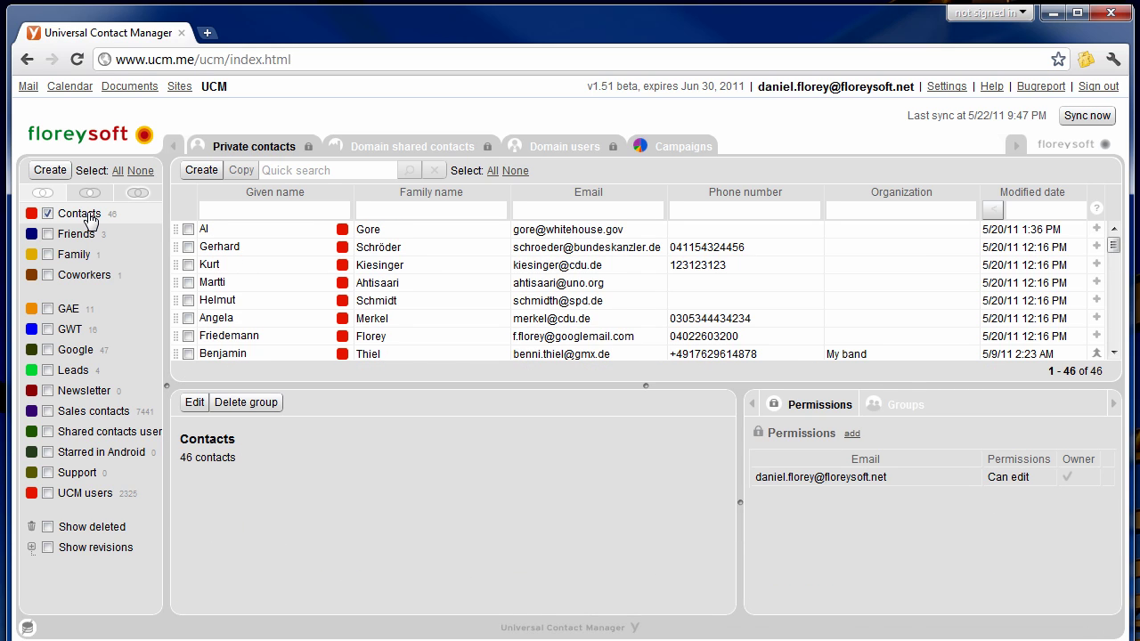
{"action": "left_click", "coordinate": [490, 171]}
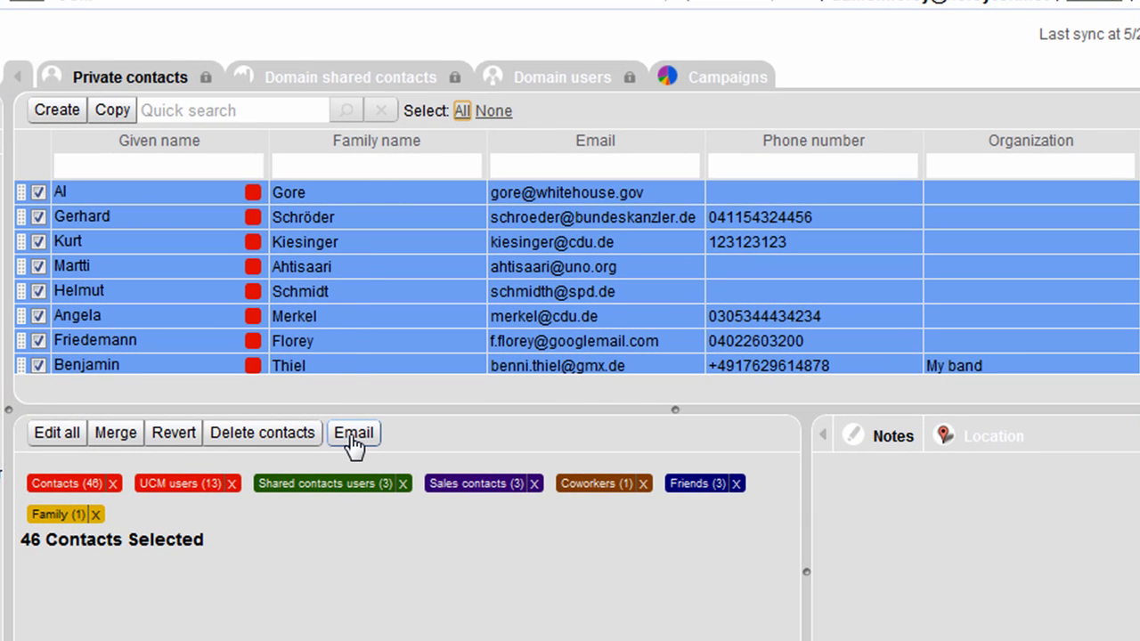
{"action": "left_click", "coordinate": [353, 433]}
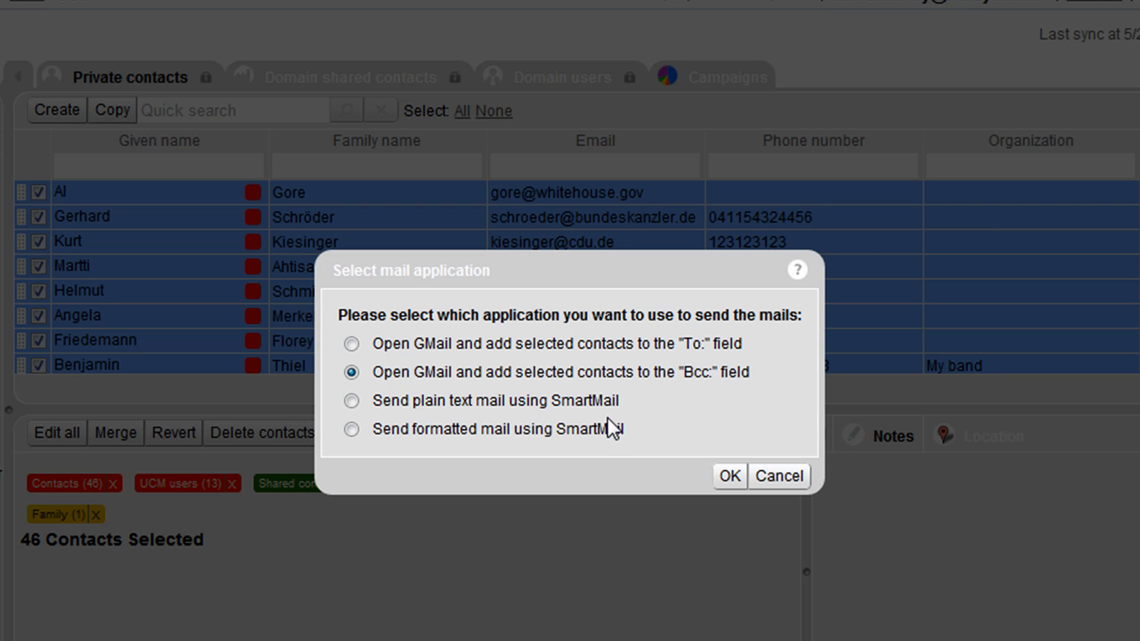
{"action": "left_click", "coordinate": [352, 401]}
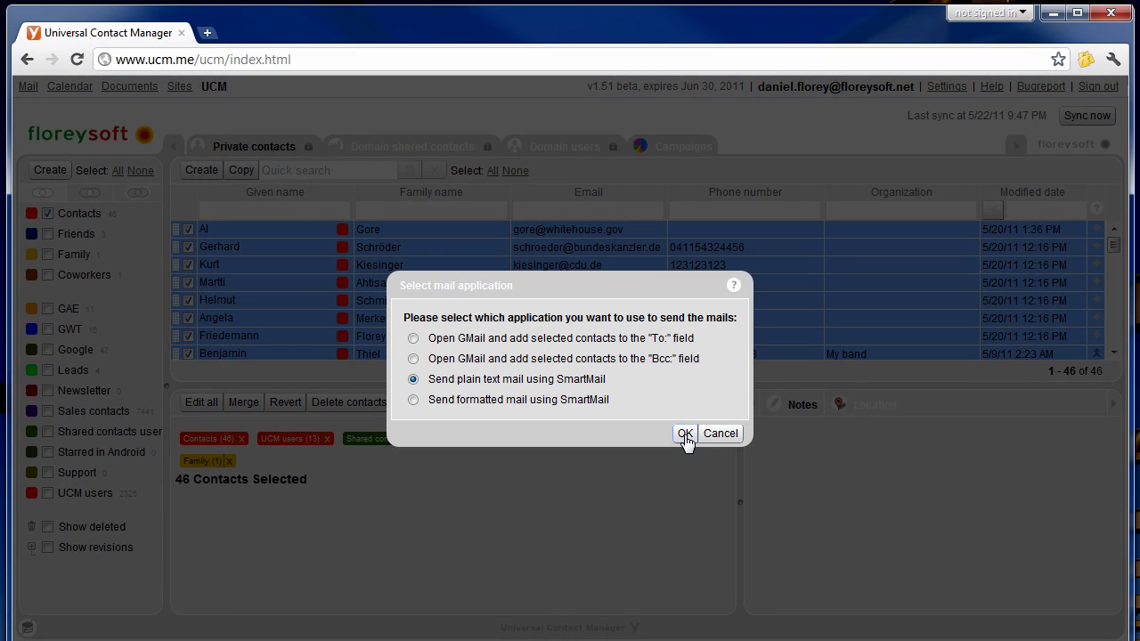
Create a smart mail with subject 'SmartMail plain text' and body text 'Hello'.
{"action": "left_click", "coordinate": [685, 433]}
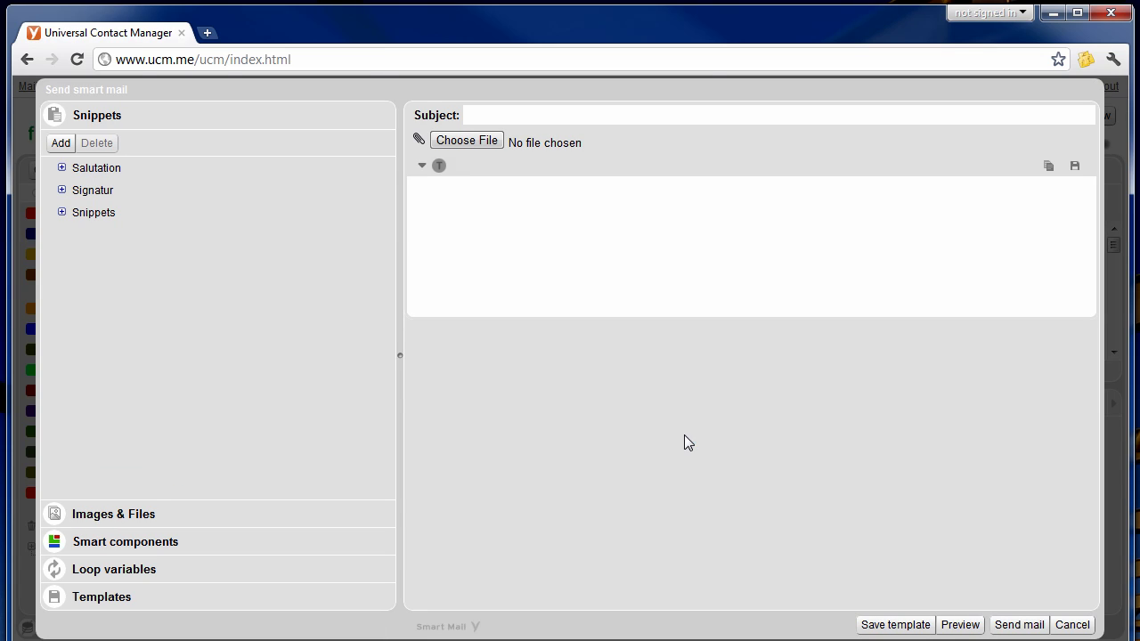
{"action": "left_click", "coordinate": [626, 116]}
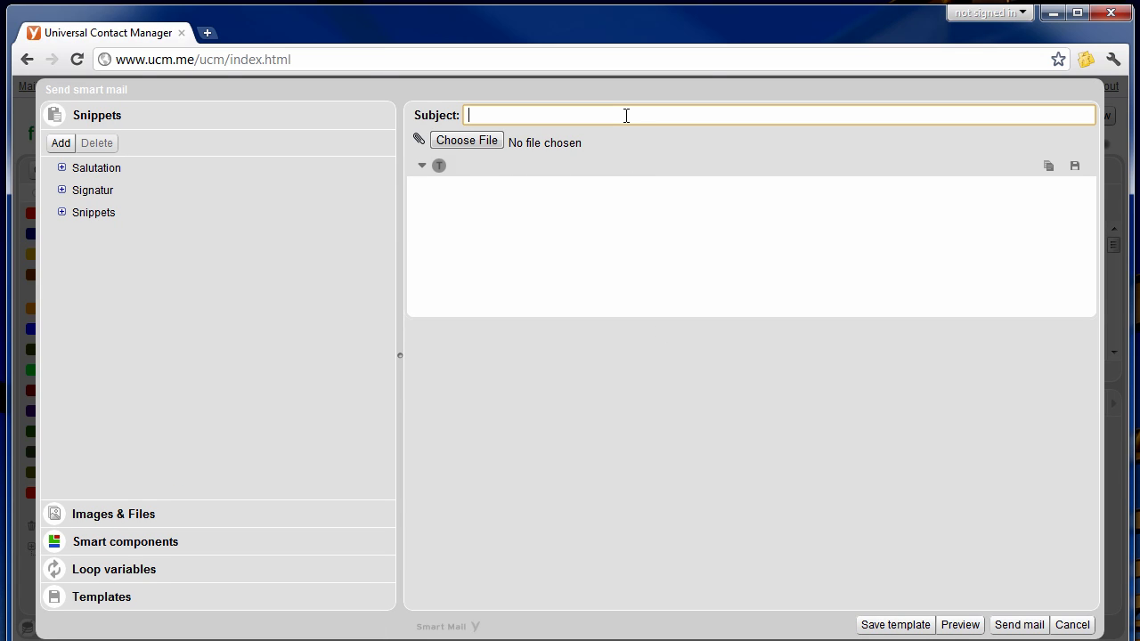
{"action": "type", "text": "SmartMail plain text"}
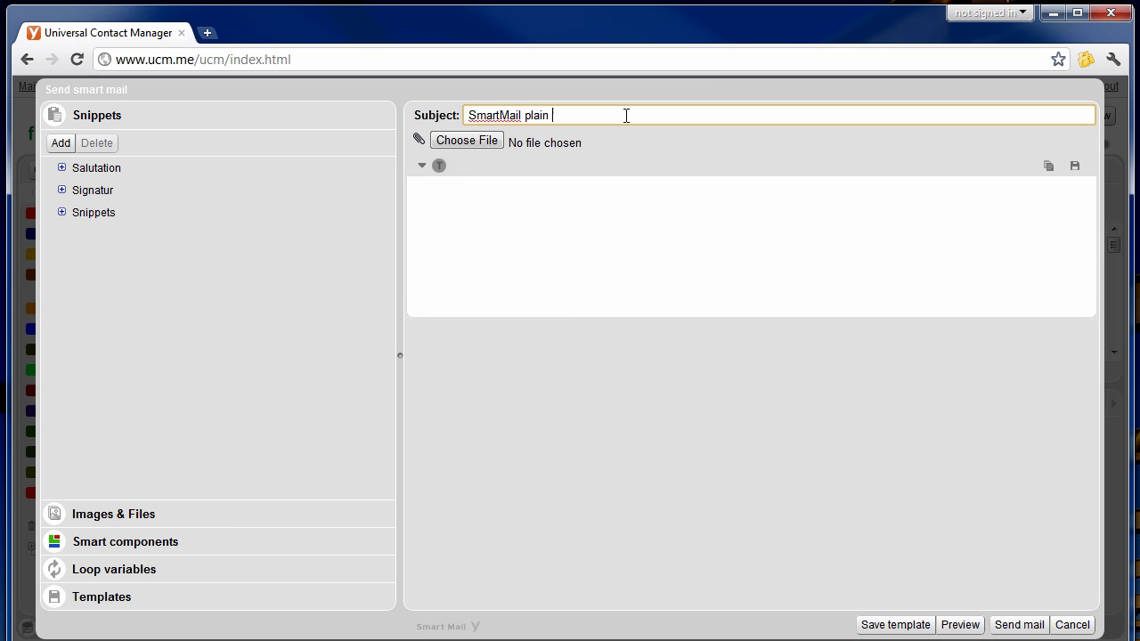
{"action": "left_click", "coordinate": [547, 234]}
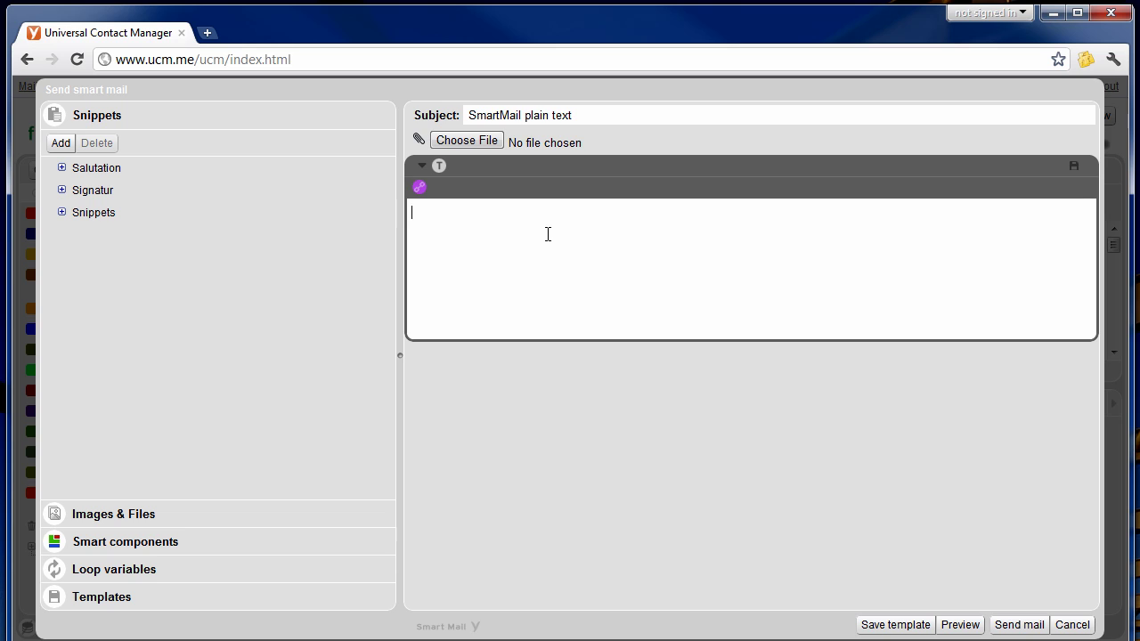
{"action": "type", "text": "Hello"}
Insert the Given Name variable after 'Hello', then add '!' and the line 'This is just a test.'.
{"action": "left_click", "coordinate": [89, 514]}
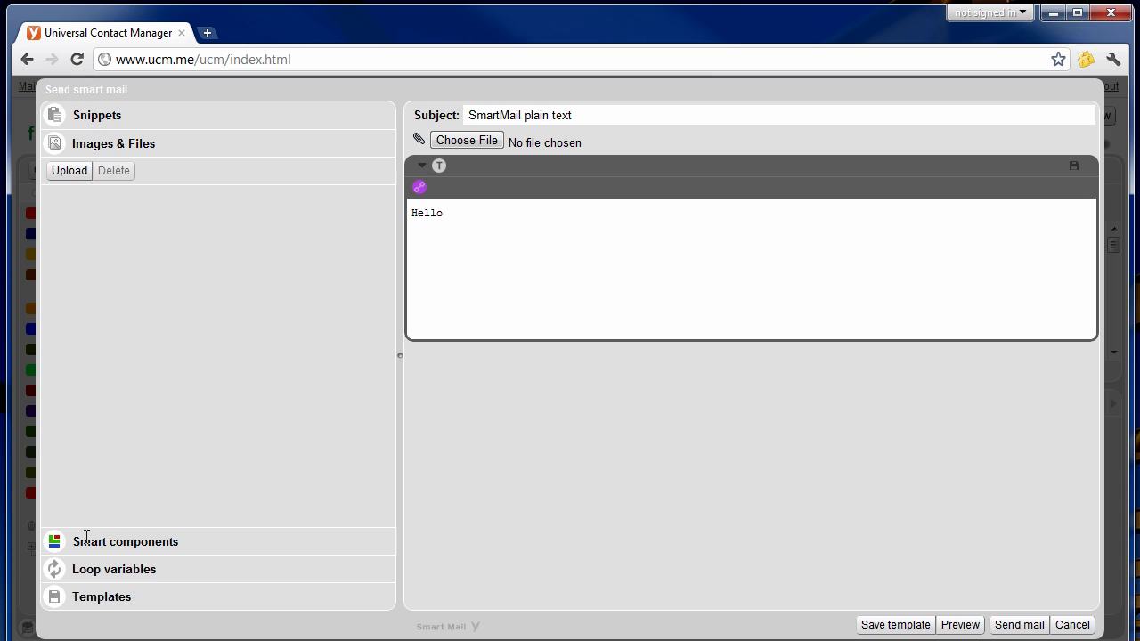
{"action": "left_click", "coordinate": [86, 537]}
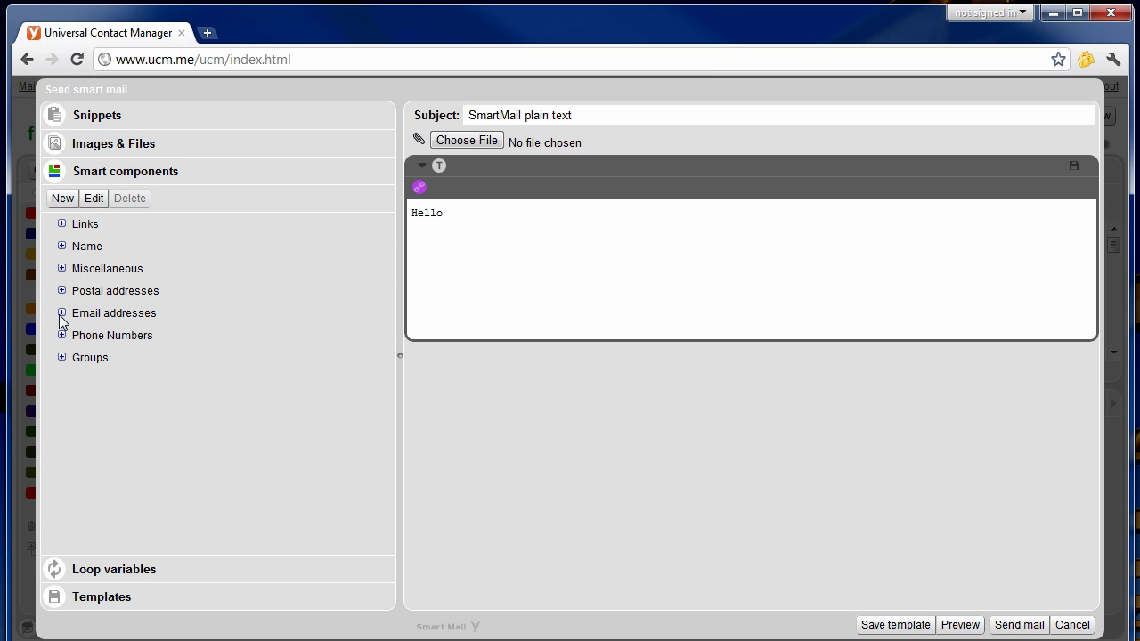
{"action": "left_click", "coordinate": [62, 245]}
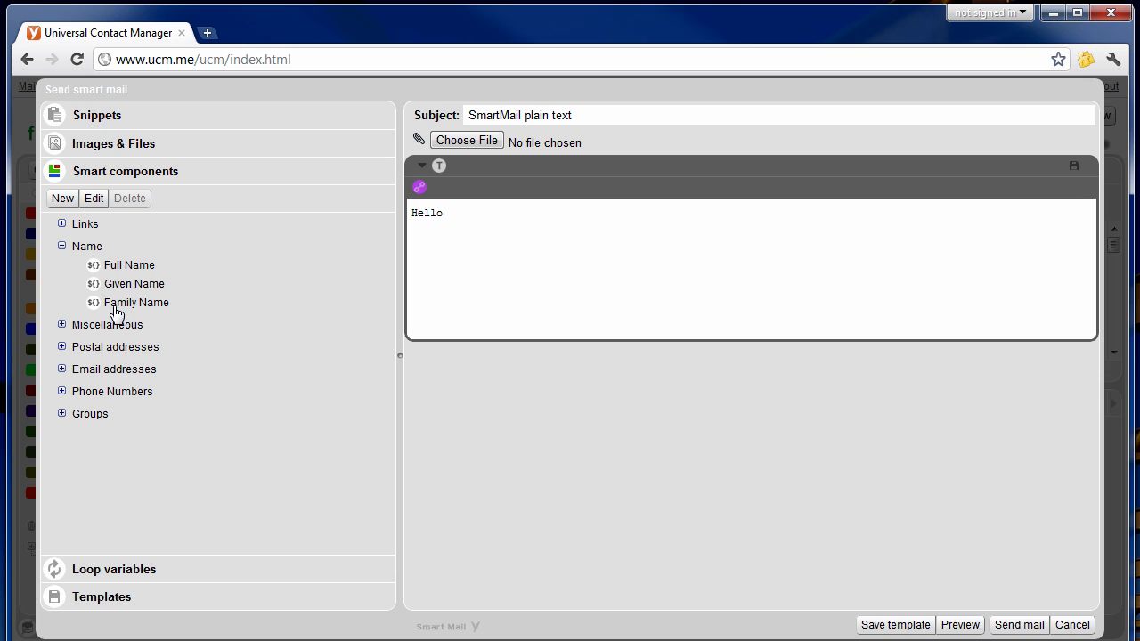
{"action": "left_click_drag", "start_coordinate": [116, 287], "coordinate": [485, 247]}
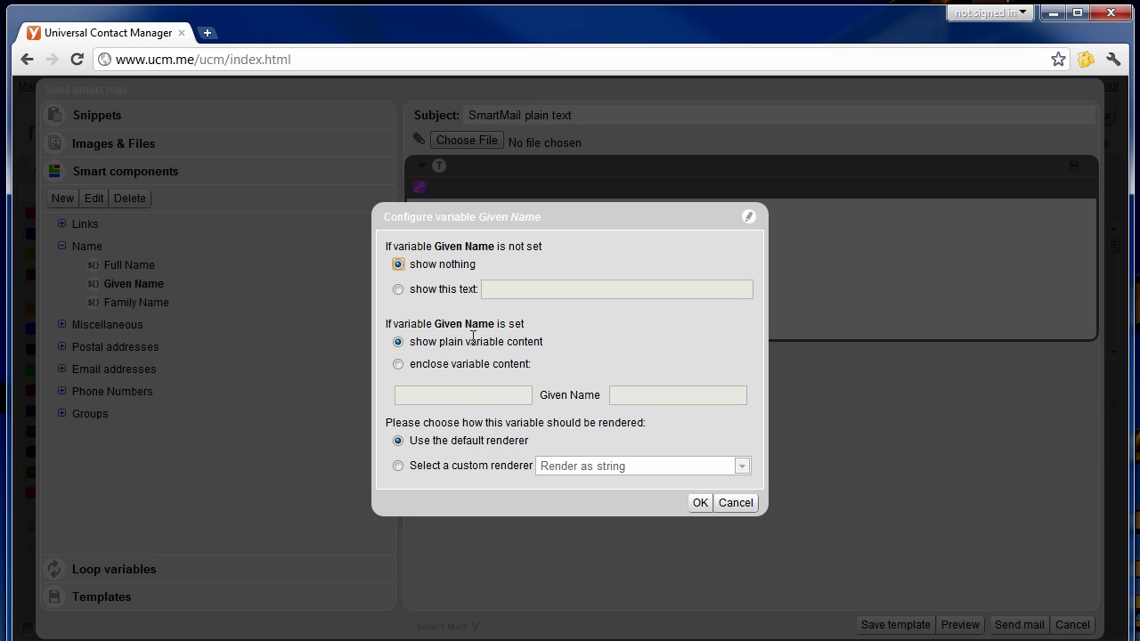
{"action": "left_click", "coordinate": [700, 502]}
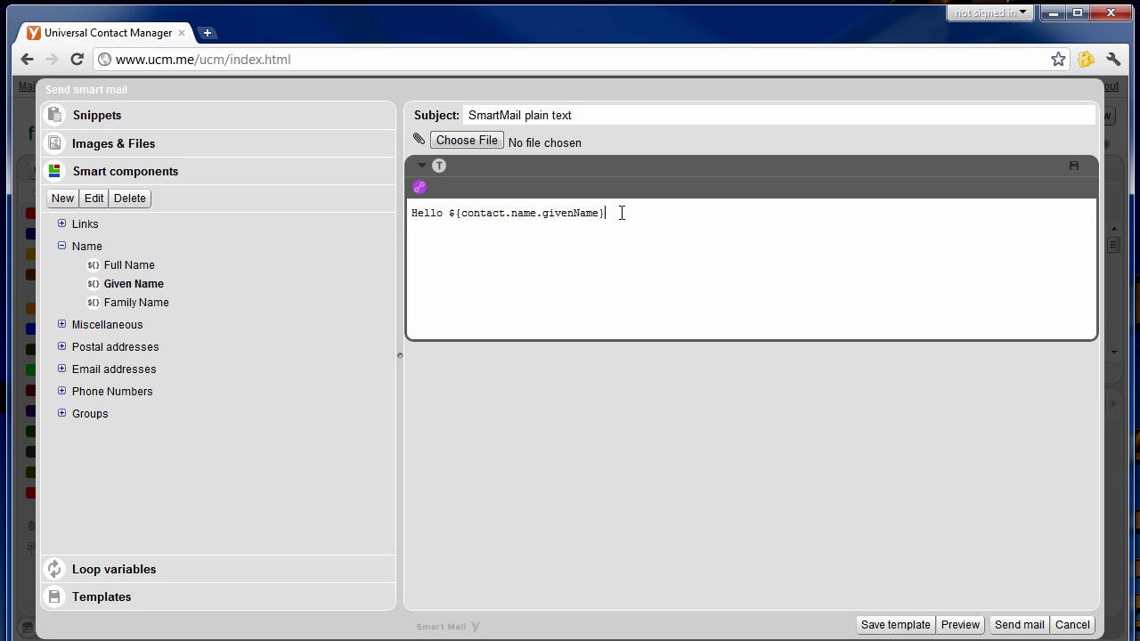
{"action": "type", "text": "!  "}
{"action": "type", "text": "This is just a"}
{"action": "type", "text": " test."}
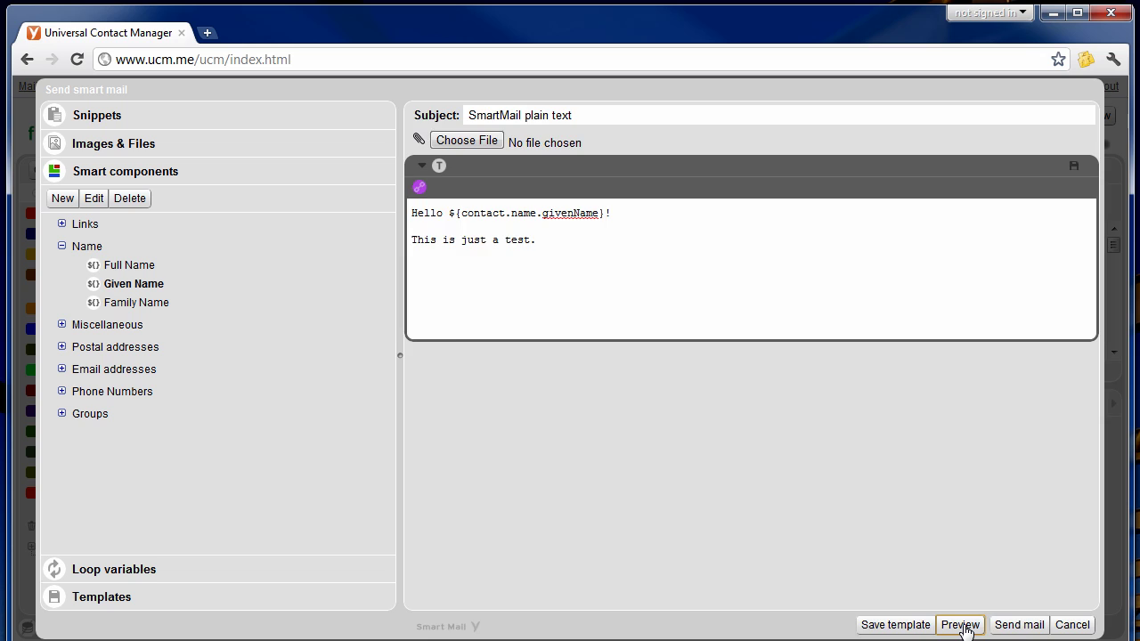
{"action": "left_click", "coordinate": [960, 624]}
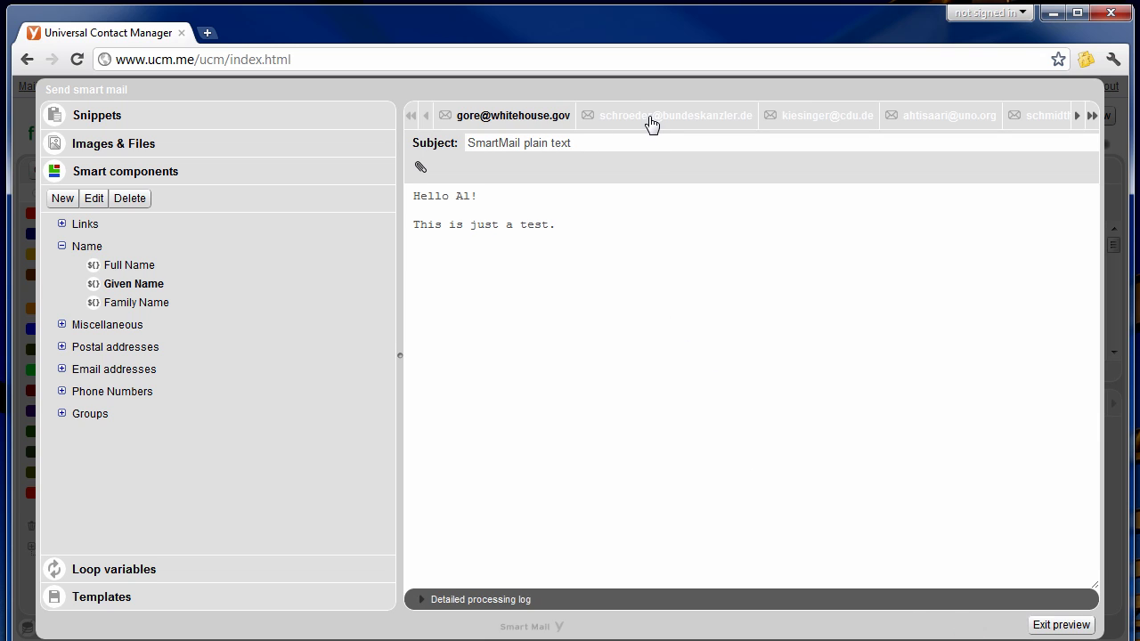
{"action": "left_click", "coordinate": [651, 125]}
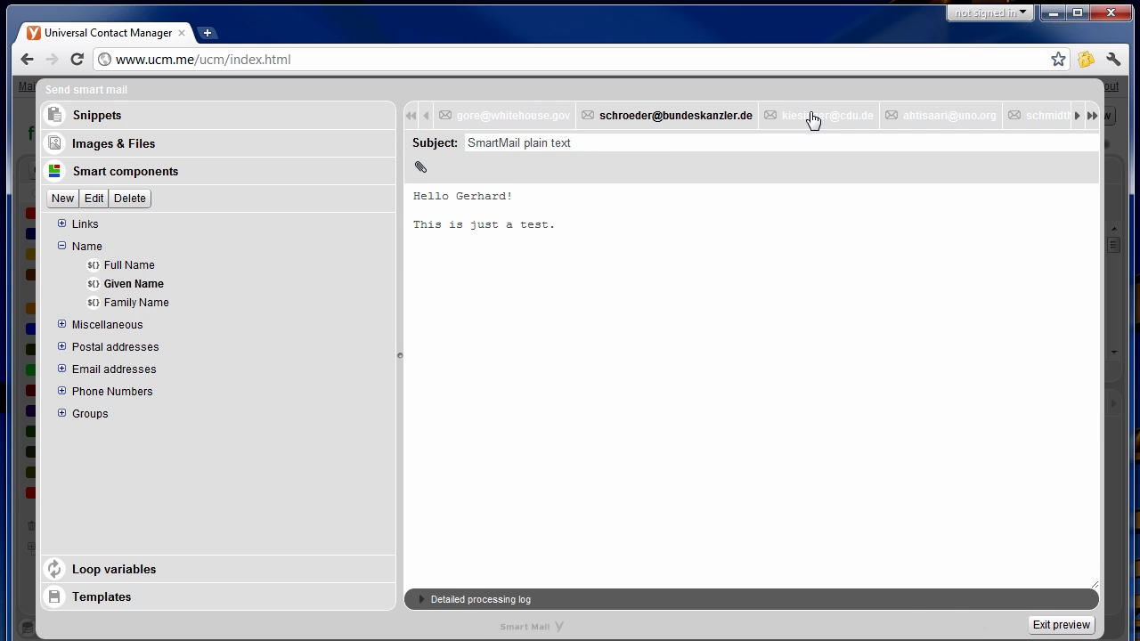
{"action": "left_click", "coordinate": [810, 118]}
{"action": "left_click", "coordinate": [918, 119]}
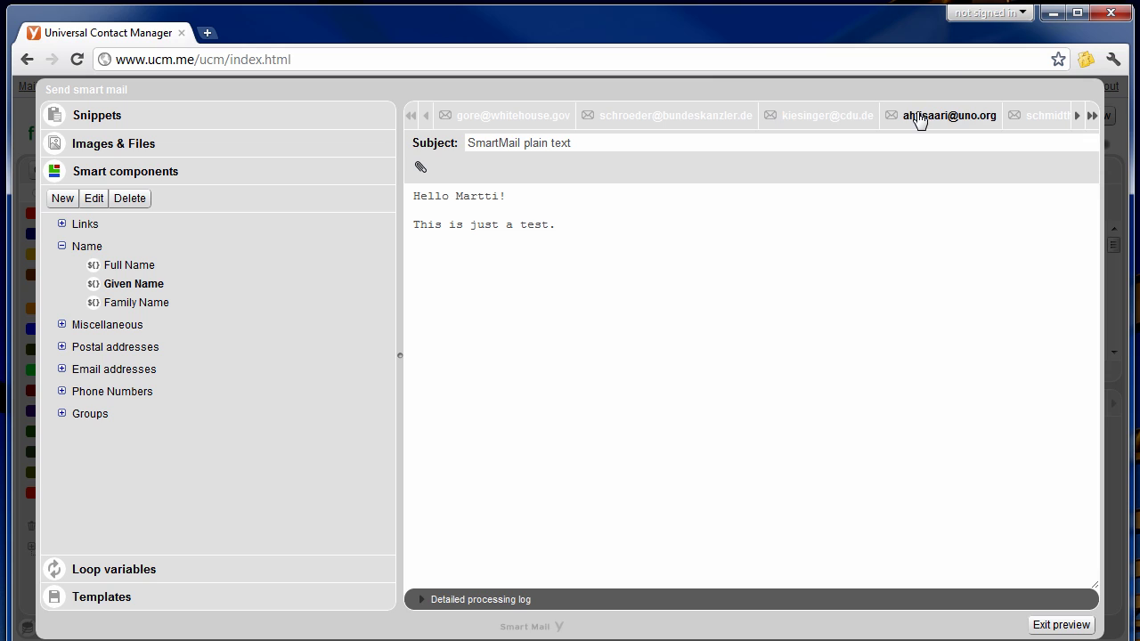
{"action": "left_click", "coordinate": [1037, 119]}
{"action": "left_click", "coordinate": [1076, 116]}
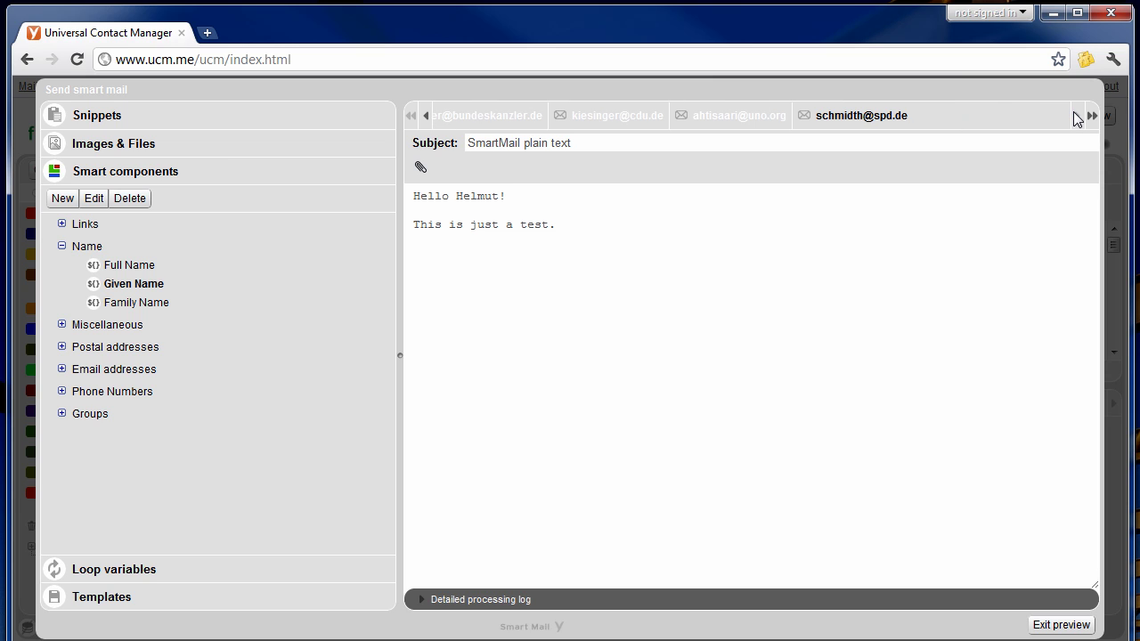
{"action": "left_click", "coordinate": [1092, 117]}
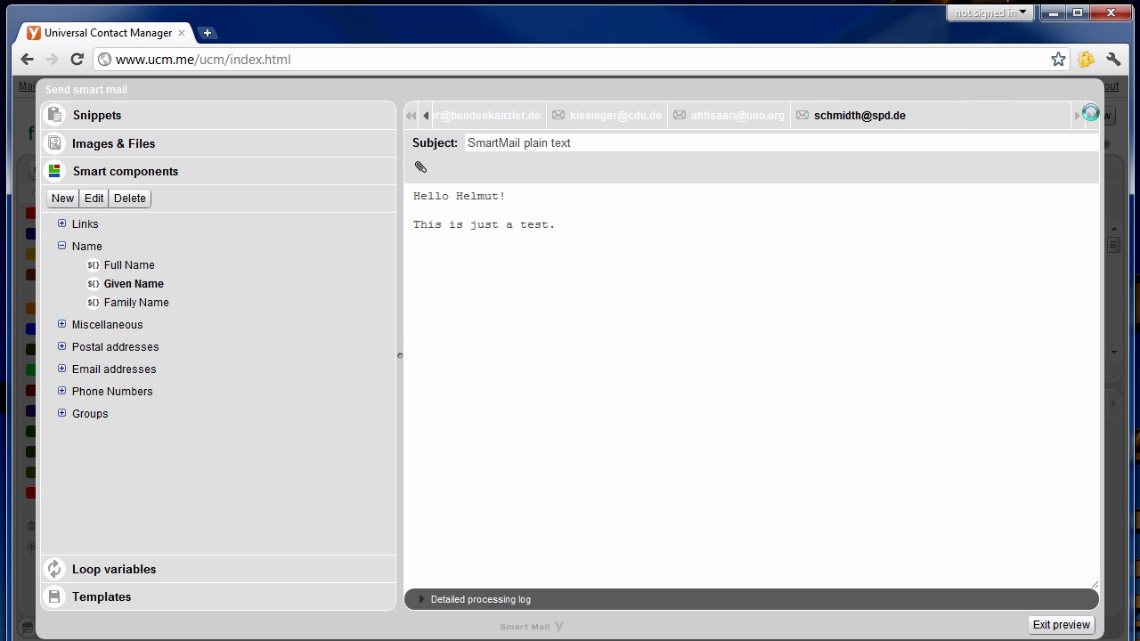
{"action": "left_click", "coordinate": [552, 120]}
{"action": "left_click", "coordinate": [677, 116]}
{"action": "left_click", "coordinate": [845, 117]}
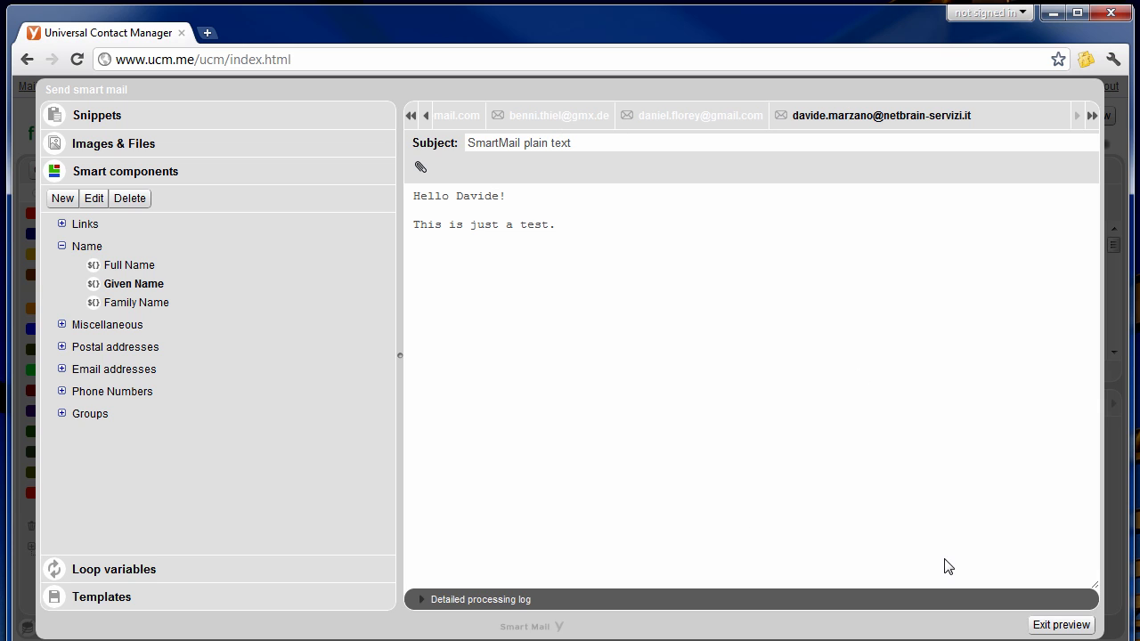
{"action": "left_click", "coordinate": [1059, 625]}
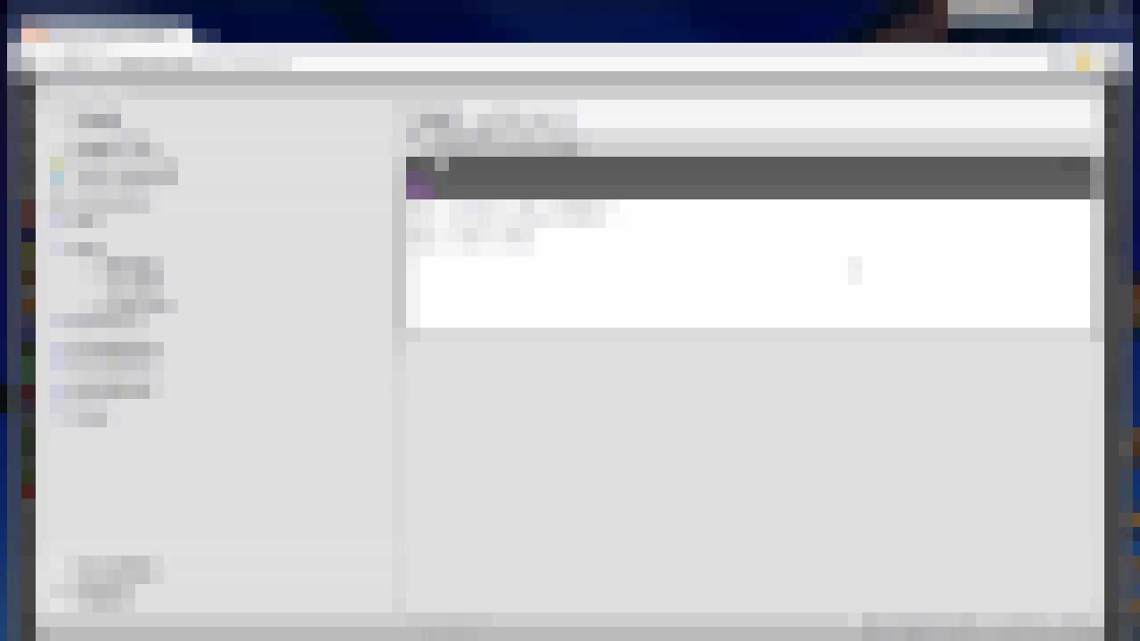
{"action": "left_click", "coordinate": [853, 269]}
{"action": "type", "text": "To us"}
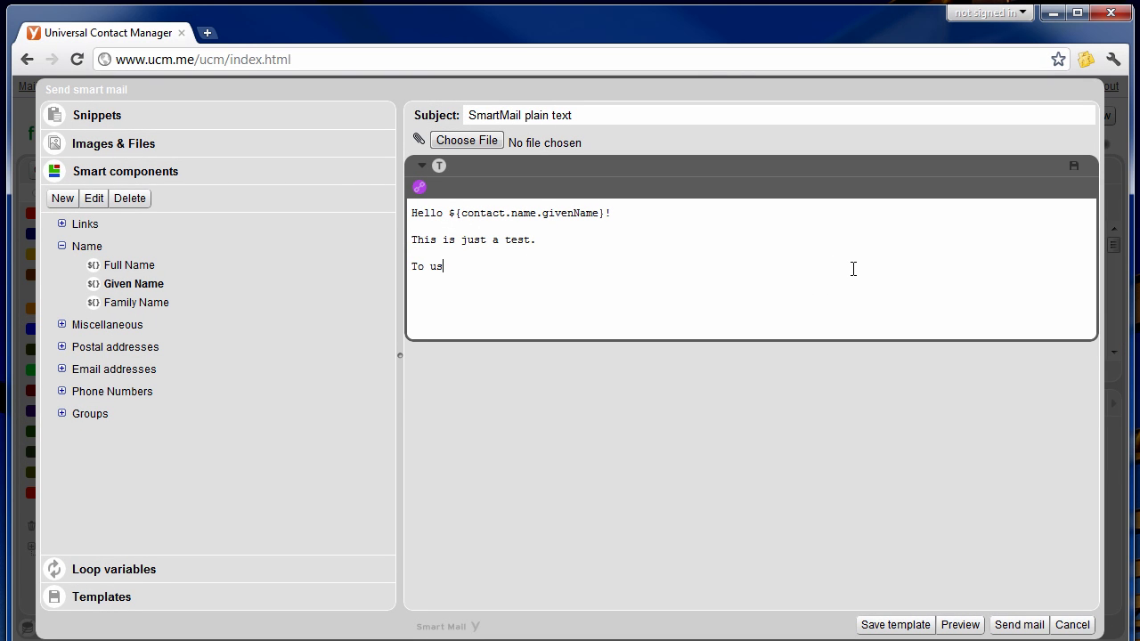
{"action": "type", "text": "e SmartMail please login to "}
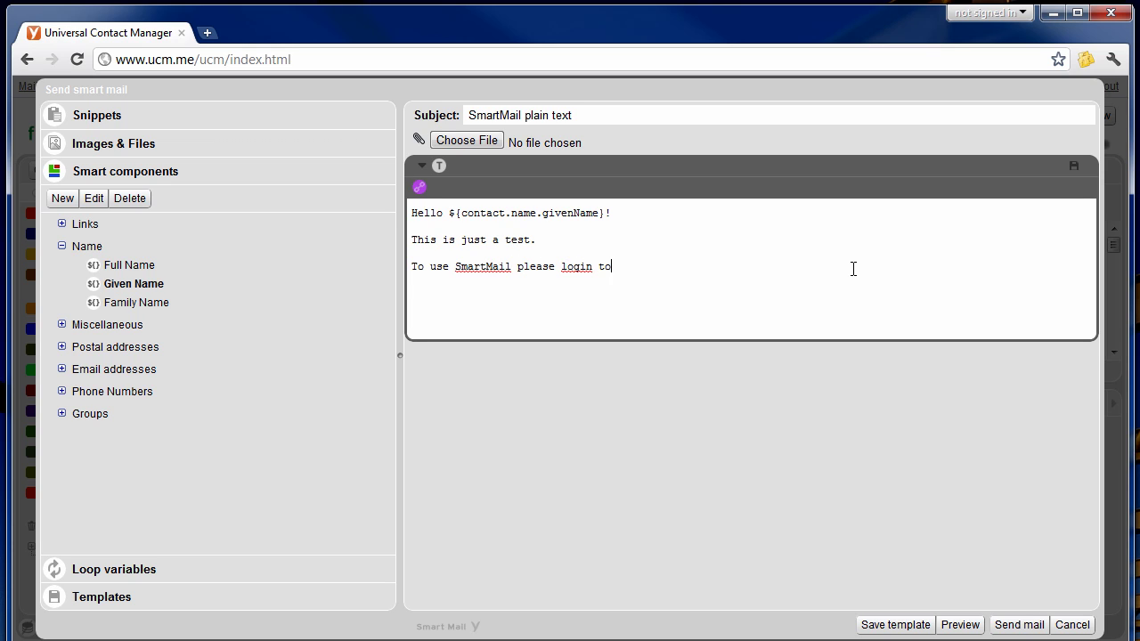
{"action": "type", "text": "http://www.ucm.me"}
{"action": "key", "text": "shift+Up"}
{"action": "key", "text": "shift+Up"}
{"action": "key", "text": "shift+Up"}
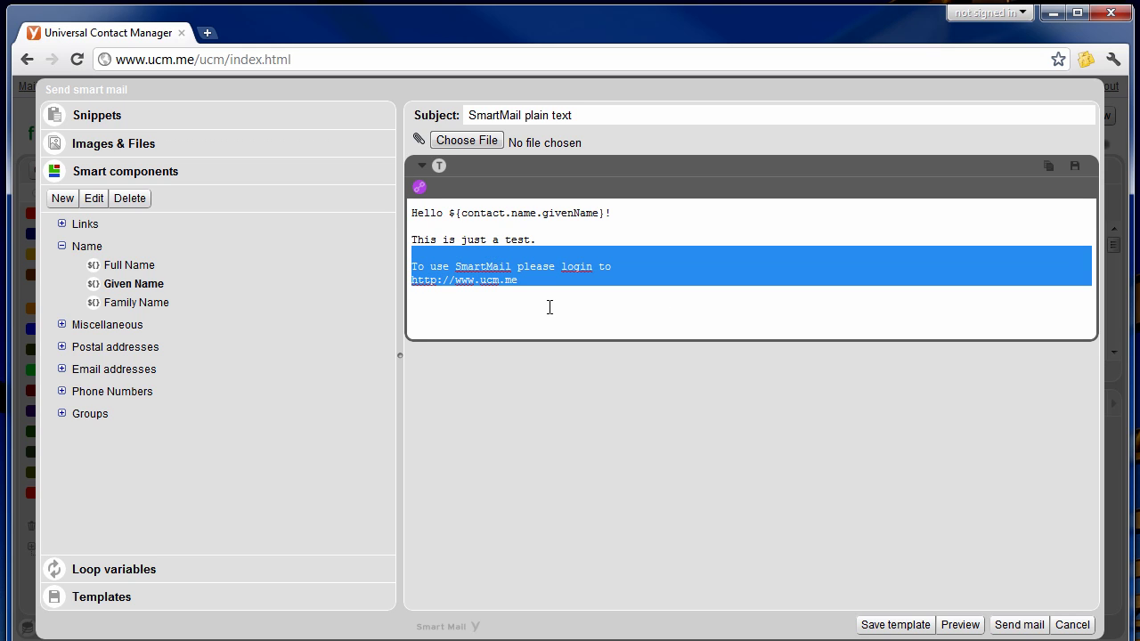
{"action": "key", "text": "shift+Down"}
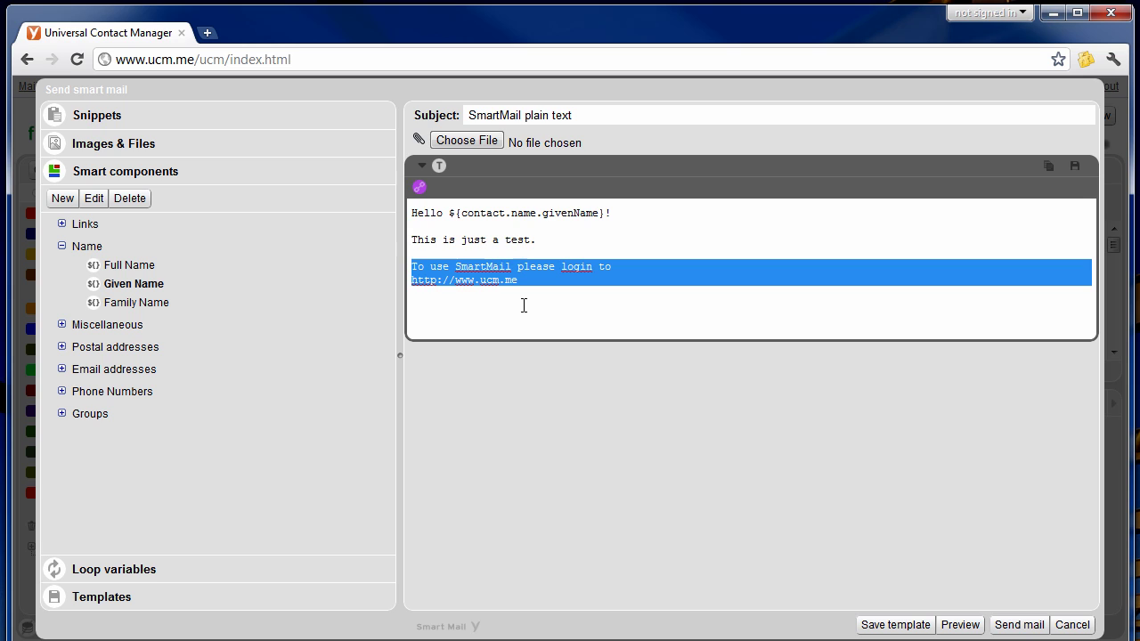
{"action": "left_click", "coordinate": [84, 117]}
Save the selected login text as the snippet 'Support/SmartMail/Login'.
{"action": "left_click", "coordinate": [62, 144]}
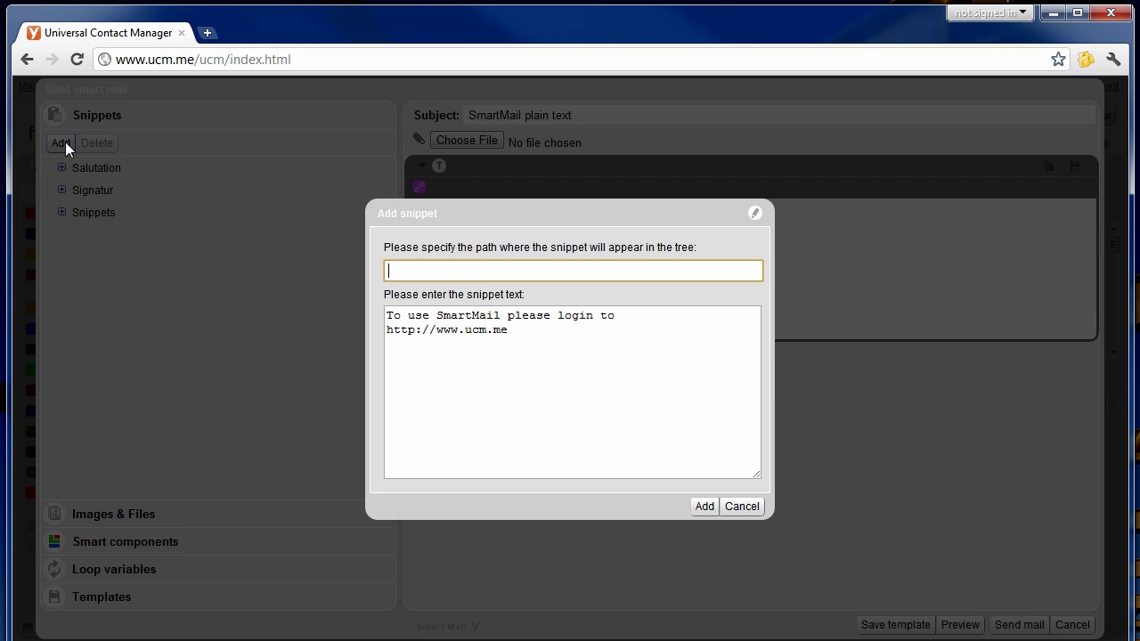
{"action": "type", "text": "Support/SmartMail/Login"}
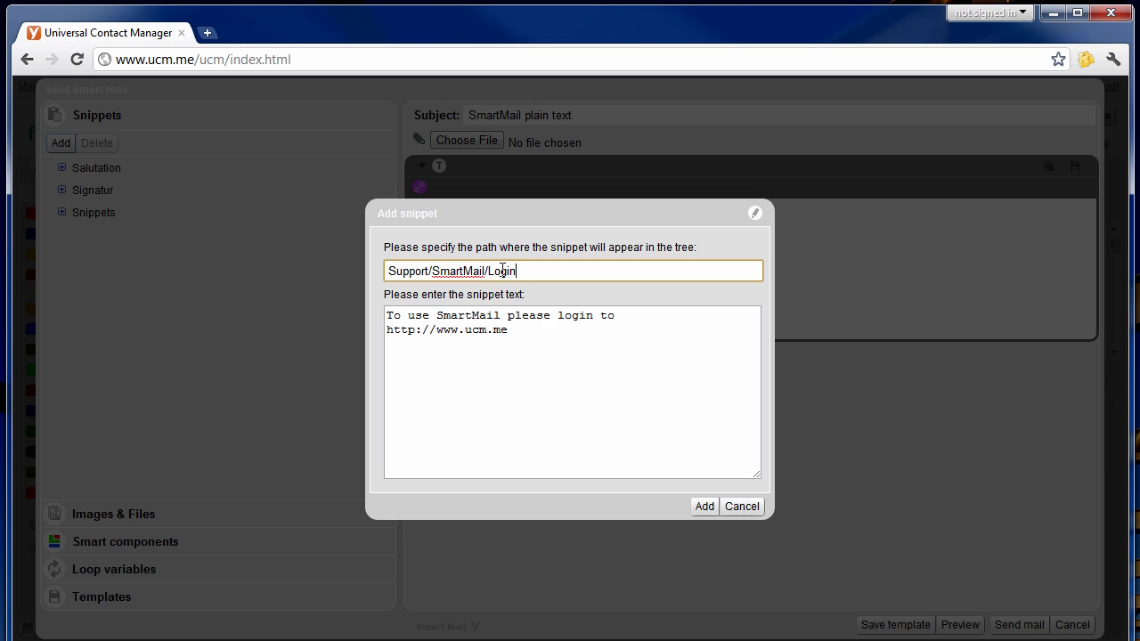
{"action": "left_click", "coordinate": [700, 506]}
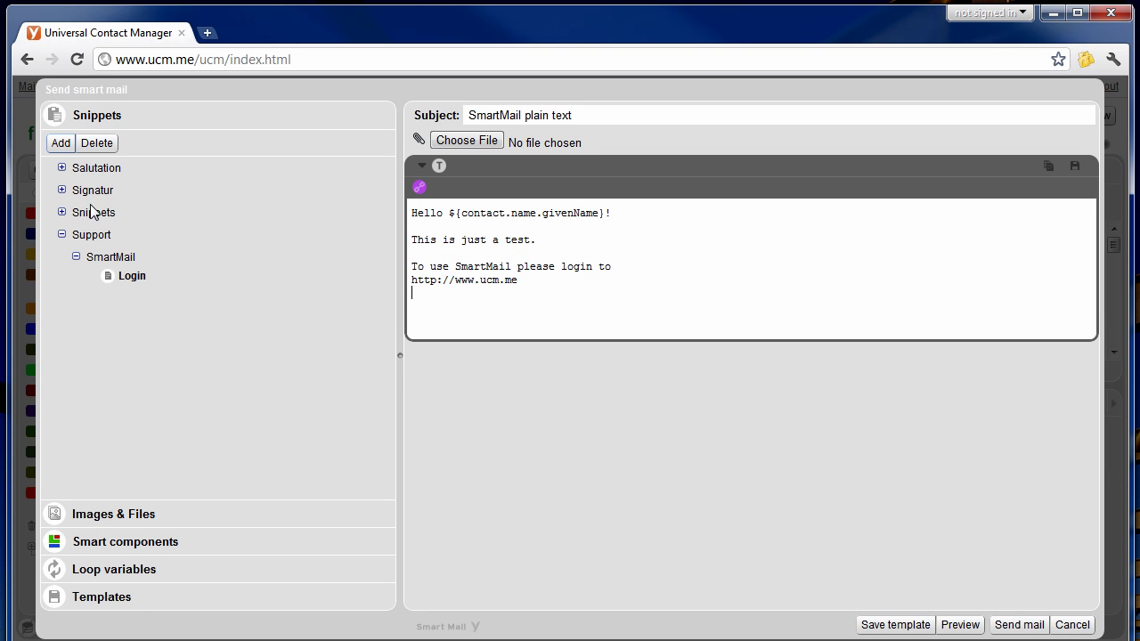
Insert the Login snippet twice below the URL using the 'sma' and 'su' suggestions.
{"action": "left_click", "coordinate": [617, 302]}
{"action": "type", "text": "sma"}
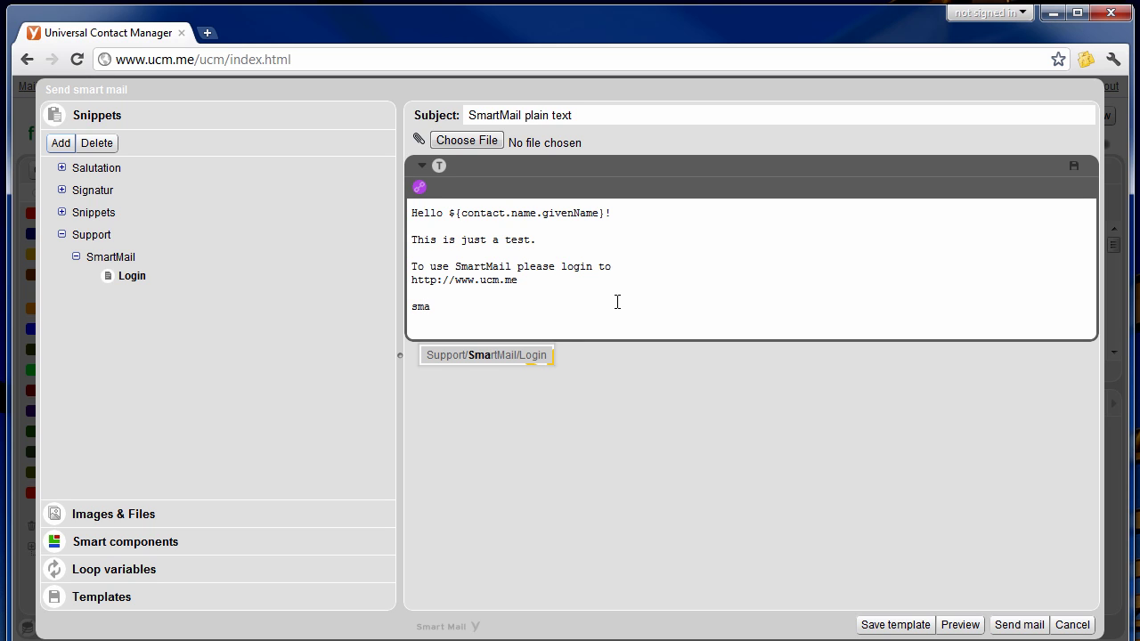
{"action": "key", "text": "Return"}
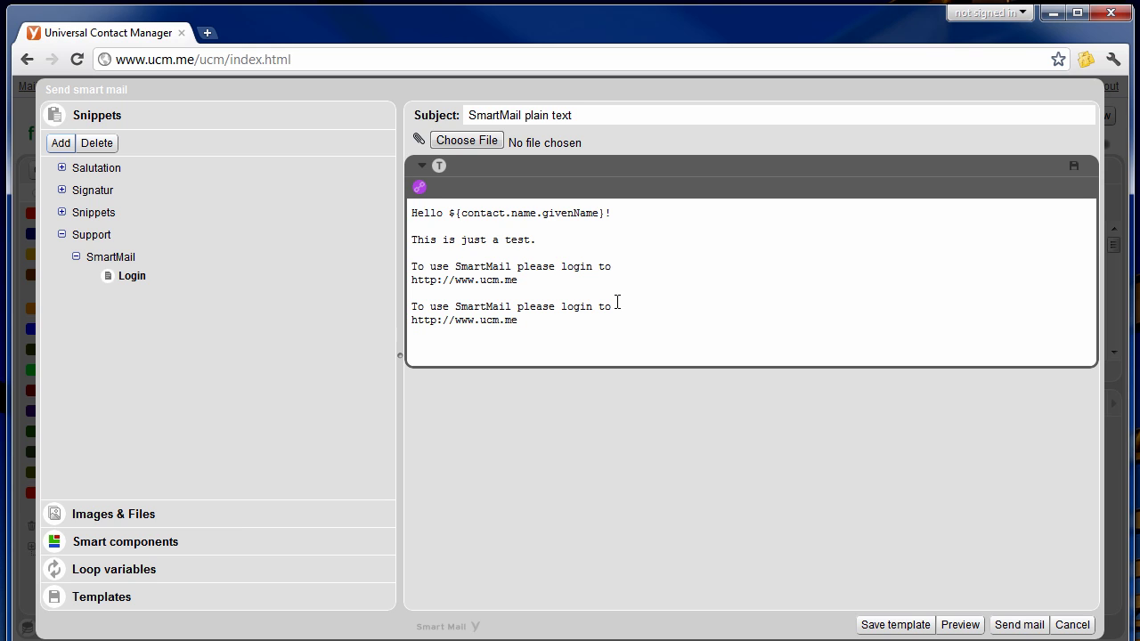
{"action": "type", "text": "su"}
{"action": "key", "text": "Return"}
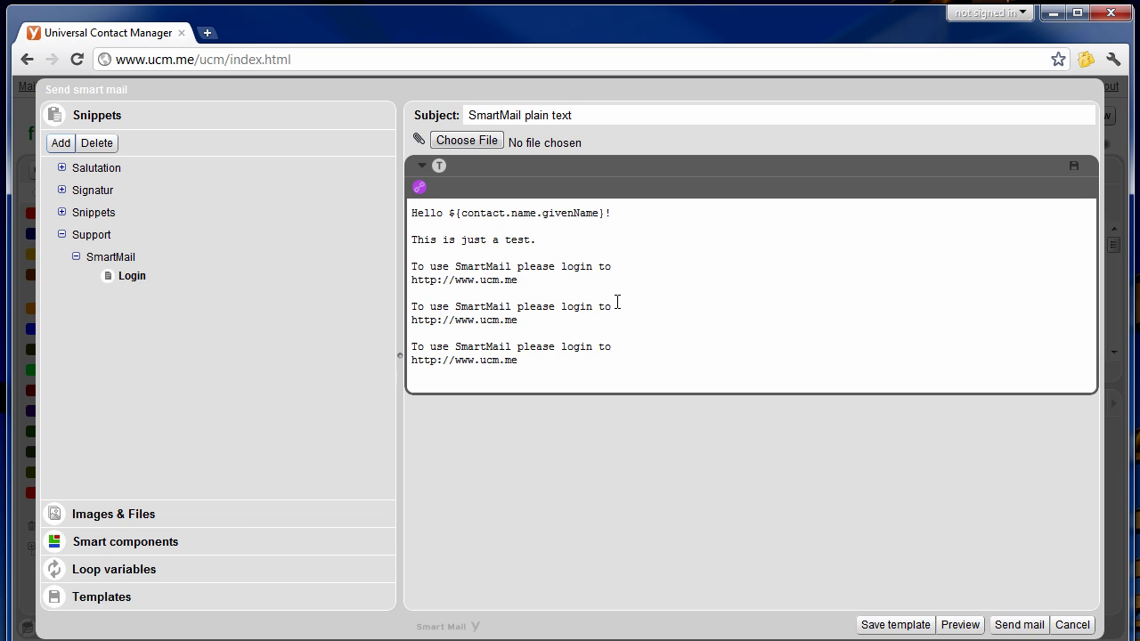
{"action": "key", "text": "shift+Up"}
{"action": "key", "text": "shift+Up"}
{"action": "key", "text": "shift+Up"}
{"action": "key", "text": "shift+Up"}
{"action": "key", "text": "shift+Up"}
{"action": "key", "text": "shift+Up"}
{"action": "key", "text": "shift+Up"}
{"action": "key", "text": "shift+Up"}
{"action": "key", "text": "shift+Up"}
{"action": "key", "text": "shift+Up"}
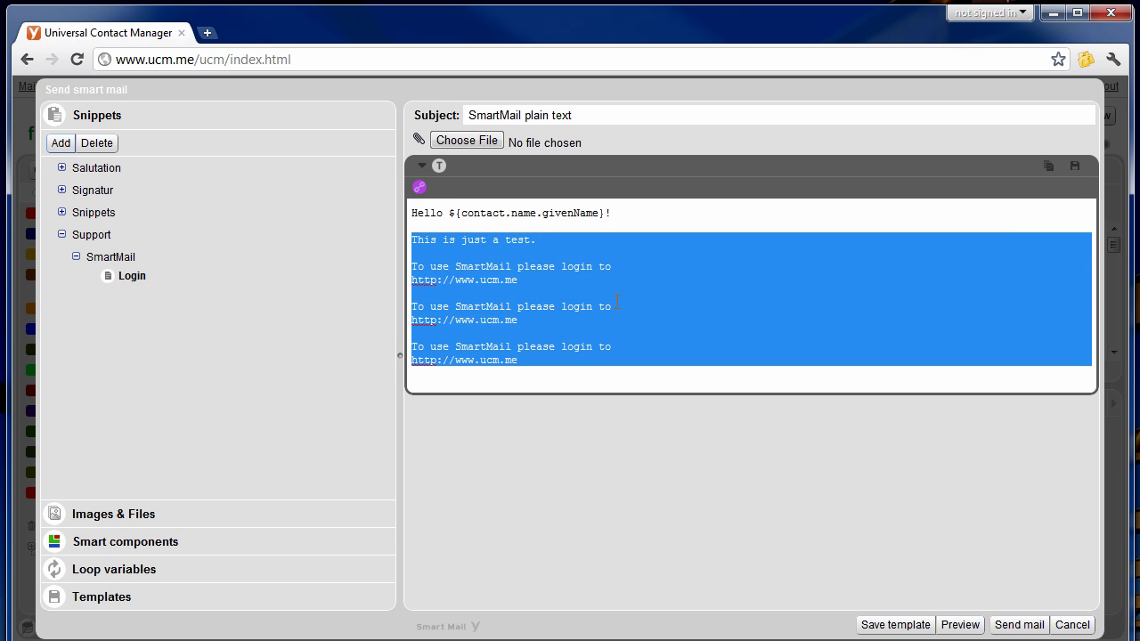
Save the whole selected body as the snippet 'Support/SmartMail/Test'.
{"action": "key", "text": "shift+Up"}
{"action": "key", "text": "shift+Up"}
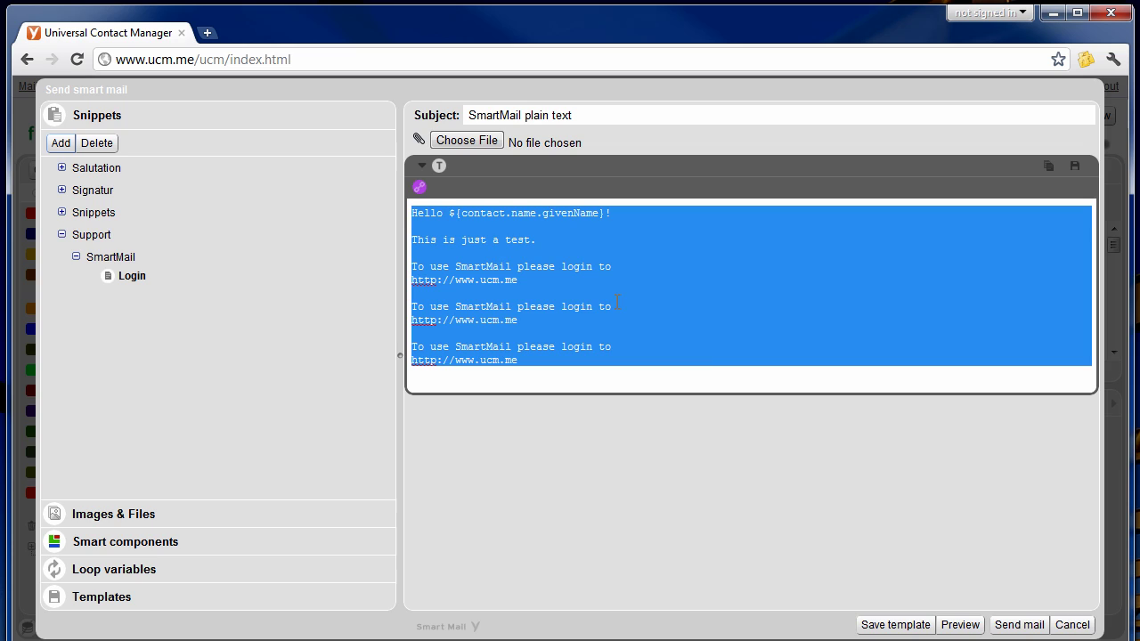
{"action": "key", "text": "ctrl+shift+s"}
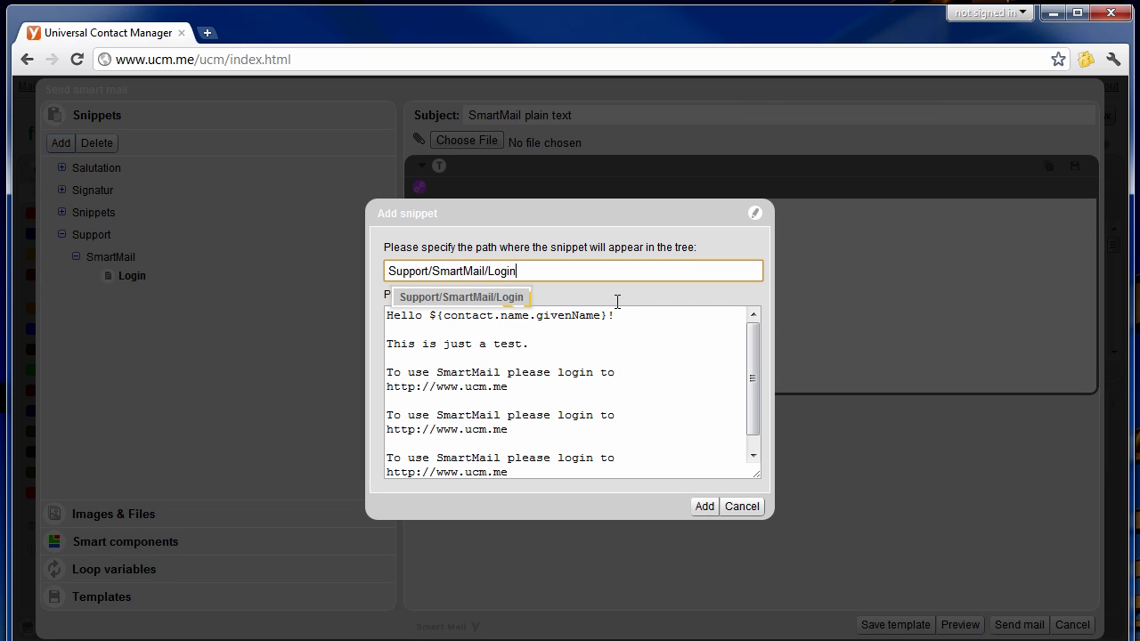
{"action": "key", "text": "BackSpace"}
{"action": "key", "text": "BackSpace"}
{"action": "key", "text": "BackSpace"}
{"action": "key", "text": "BackSpace"}
{"action": "key", "text": "BackSpace"}
{"action": "type", "text": "Test"}
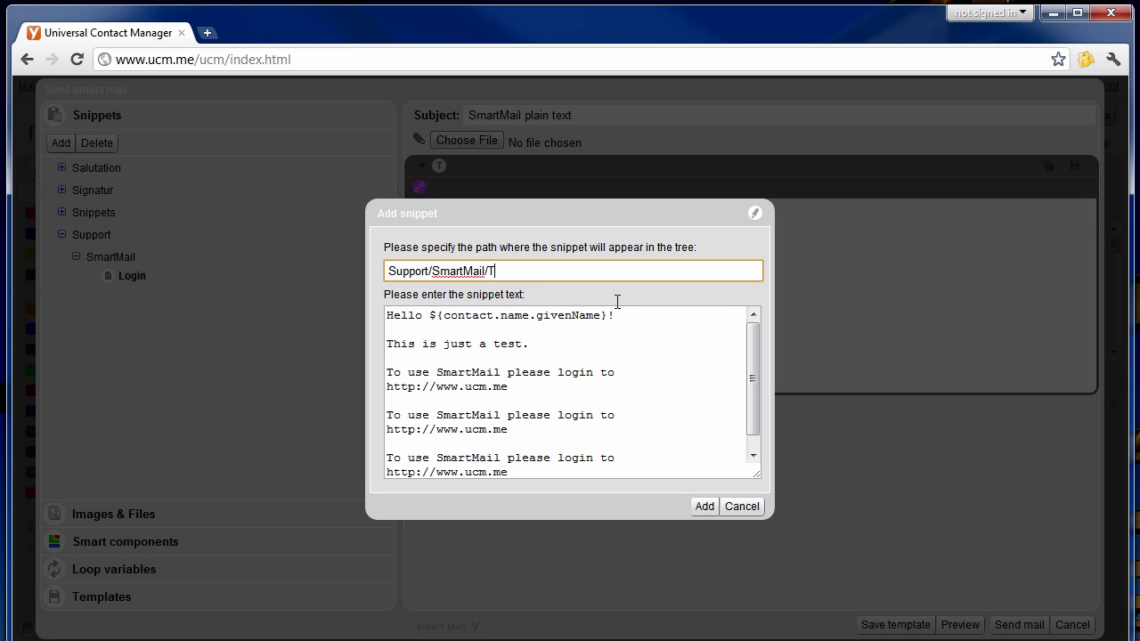
{"action": "key", "text": "Return"}
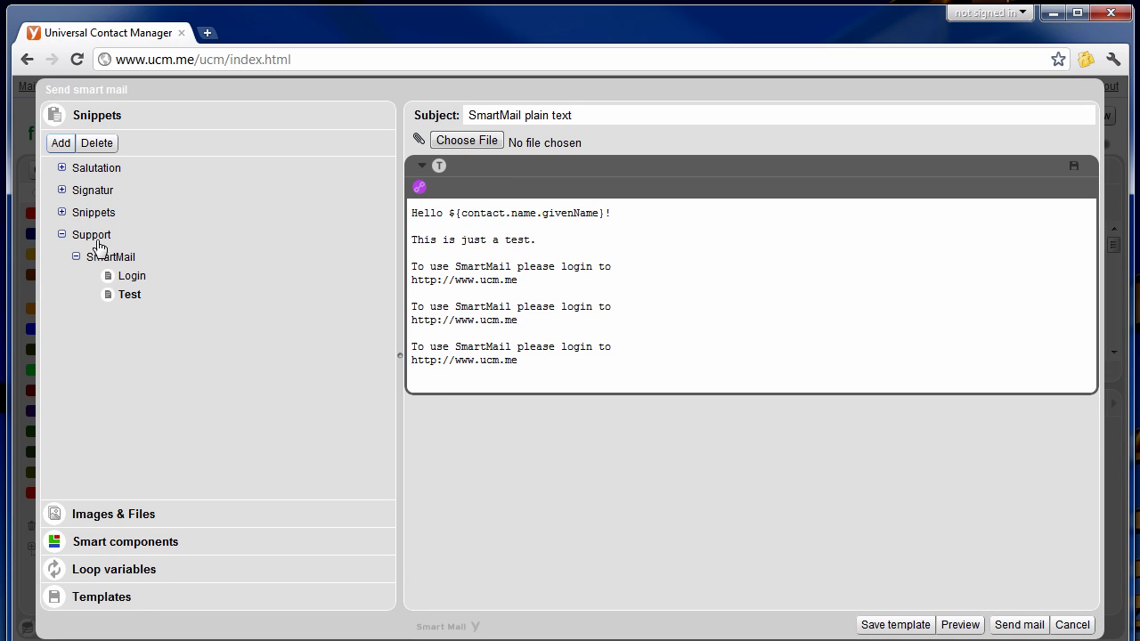
Insert the Test snippet at the end of the body via the 'supp' suggestion.
{"action": "left_click", "coordinate": [495, 368]}
{"action": "key", "text": "Return"}
{"action": "key", "text": "Return"}
{"action": "key", "text": "Return"}
{"action": "key", "text": "Return"}
{"action": "type", "text": "supp"}
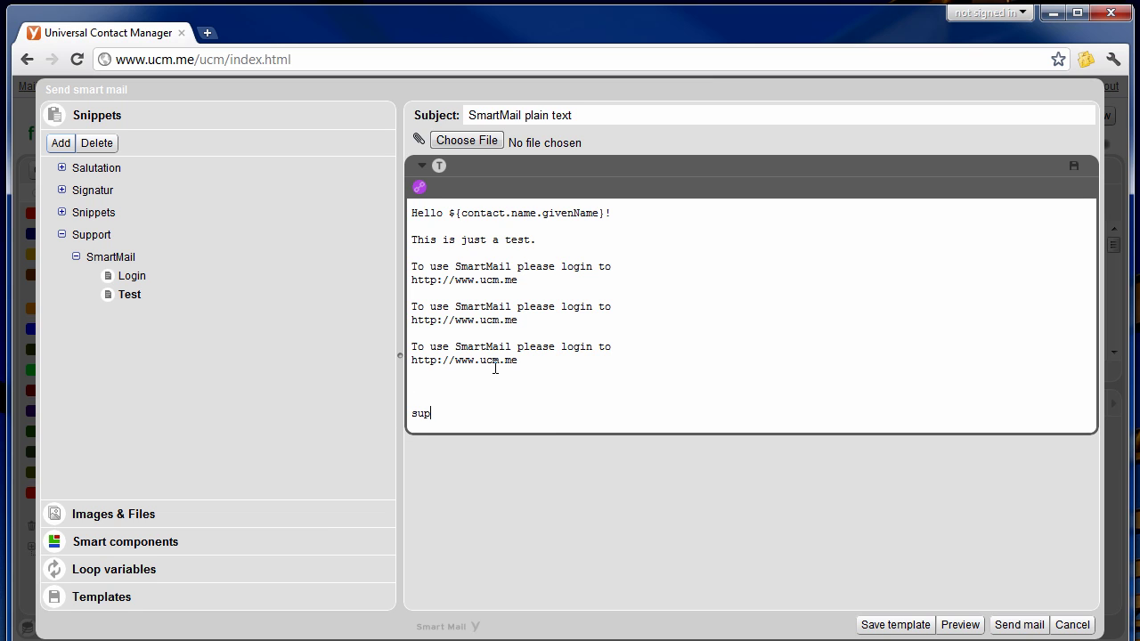
{"action": "key", "text": "Down"}
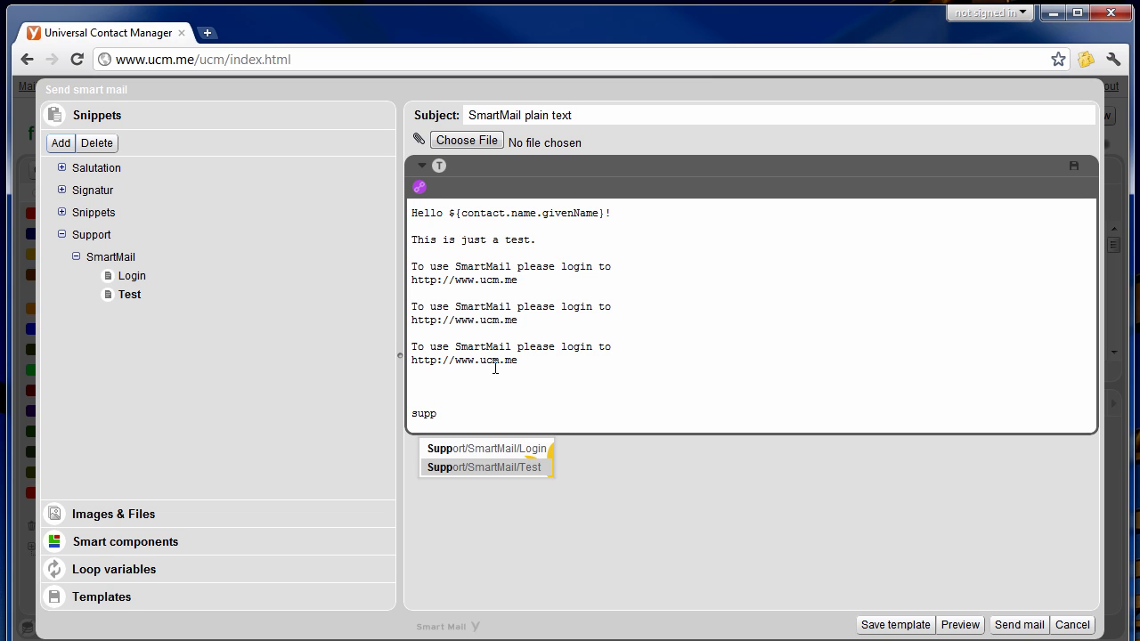
{"action": "key", "text": "Return"}
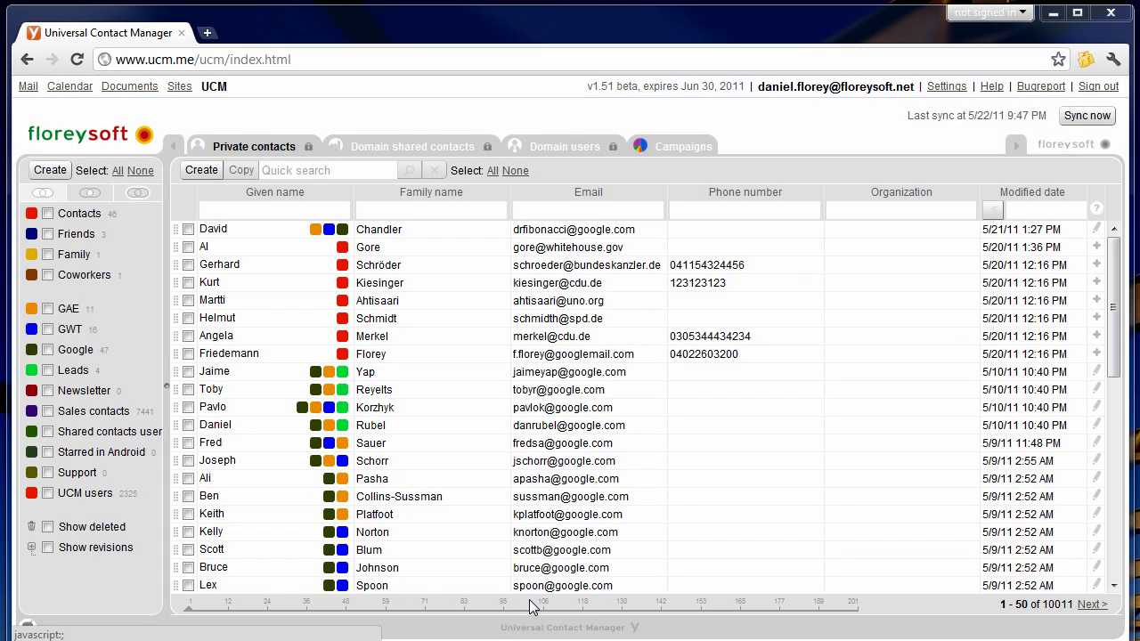
Filter to GAE and GWT labels, select all 23 contacts, and choose formatted SmartMail.
{"action": "left_click", "coordinate": [47, 309]}
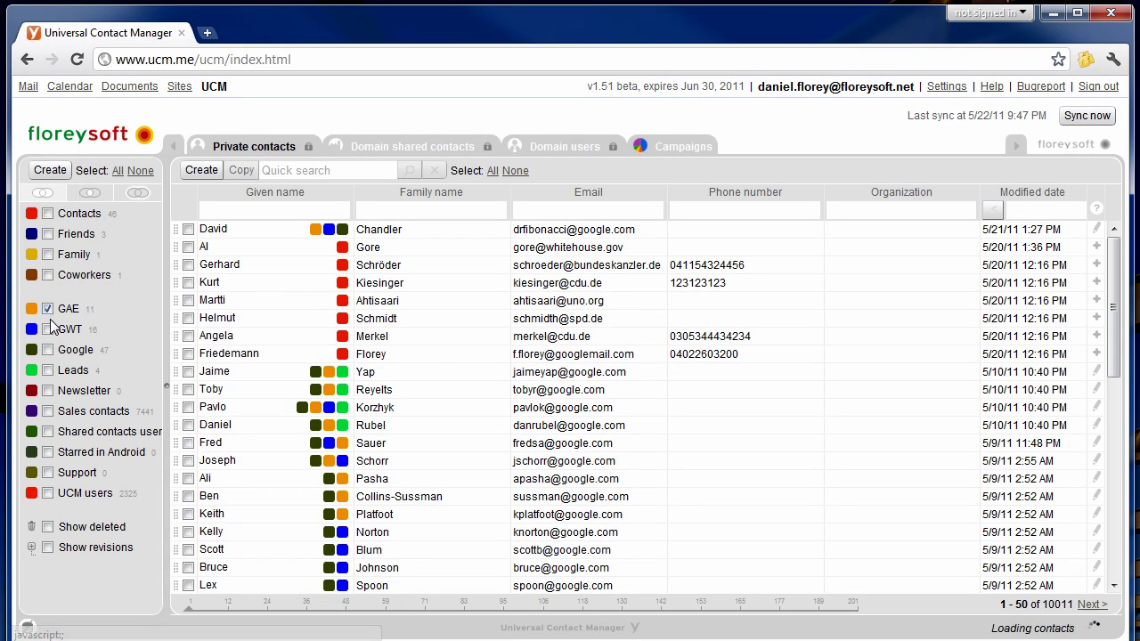
{"action": "left_click", "coordinate": [48, 330]}
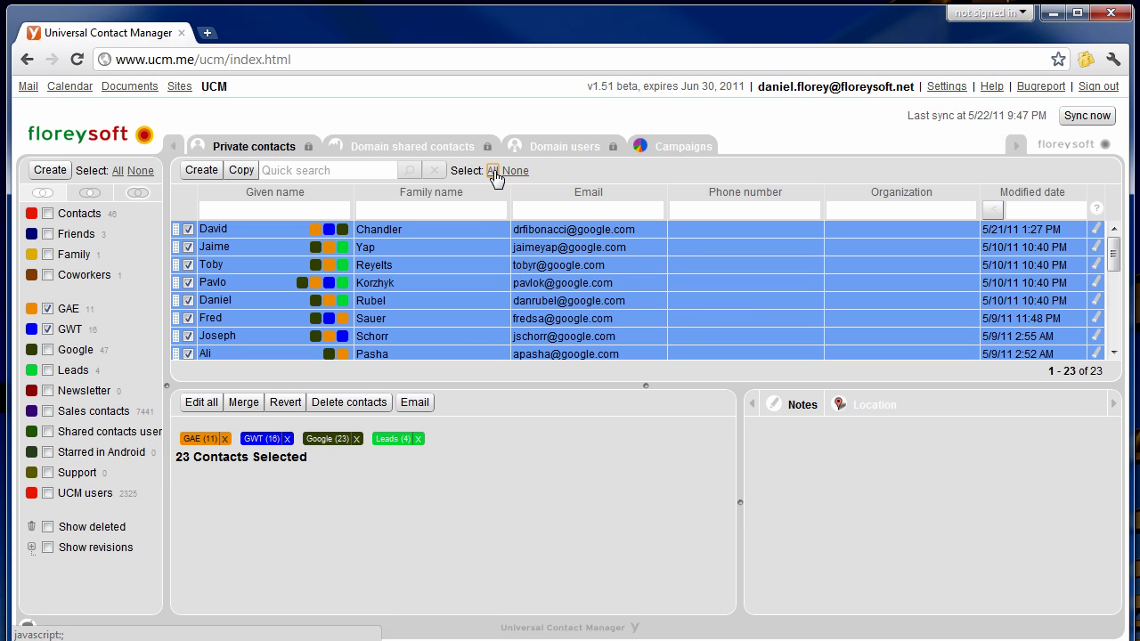
{"action": "left_click", "coordinate": [419, 402]}
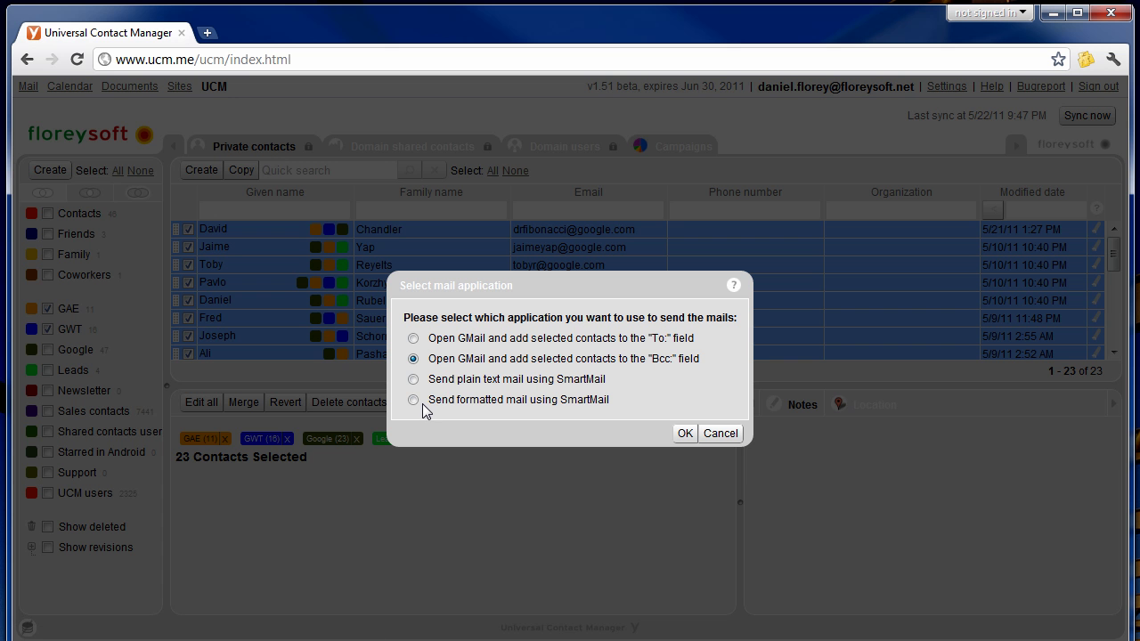
{"action": "left_click", "coordinate": [413, 400]}
Give the formatted mail subject 'SmartMail formatted' and insert the salutation snippet into the body.
{"action": "left_click", "coordinate": [683, 434]}
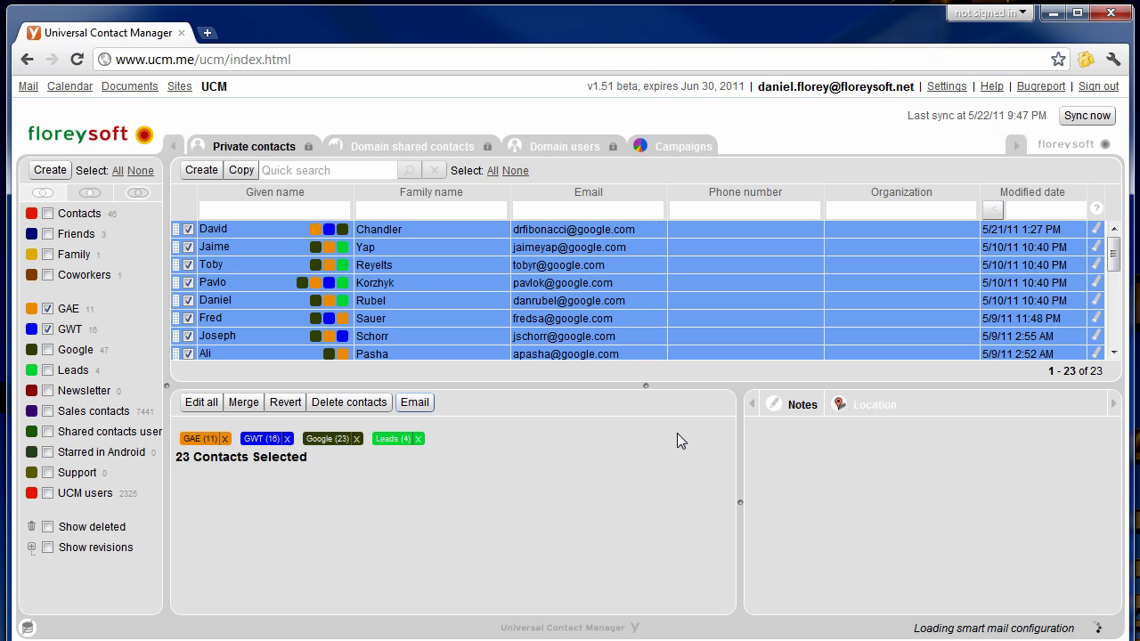
{"action": "type", "text": "SmartMail formatted"}
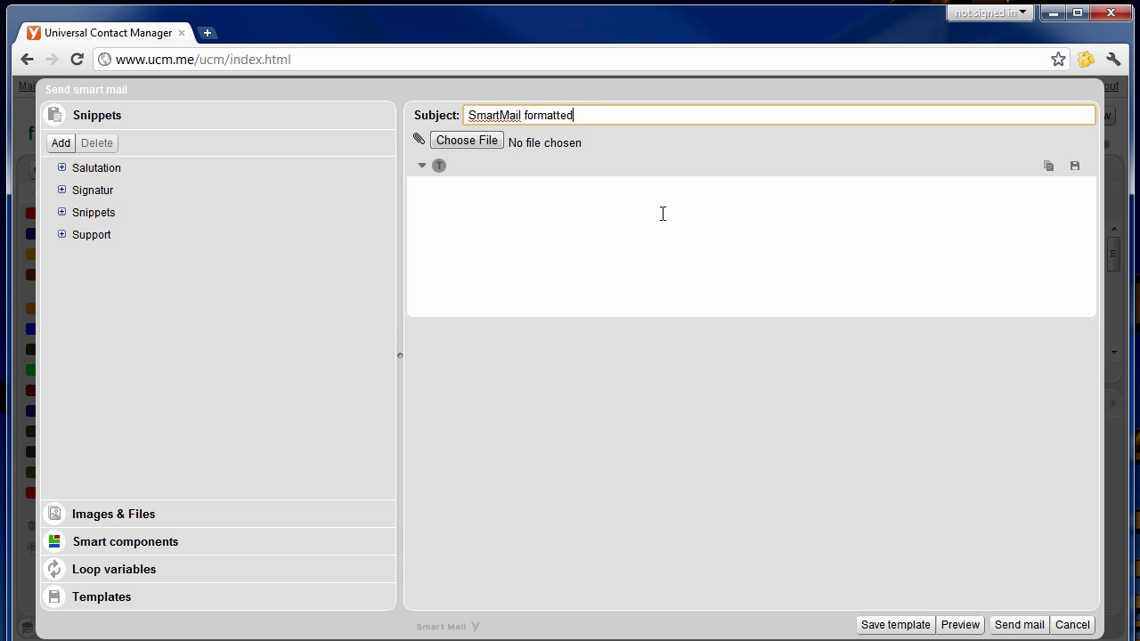
{"action": "left_click", "coordinate": [663, 214]}
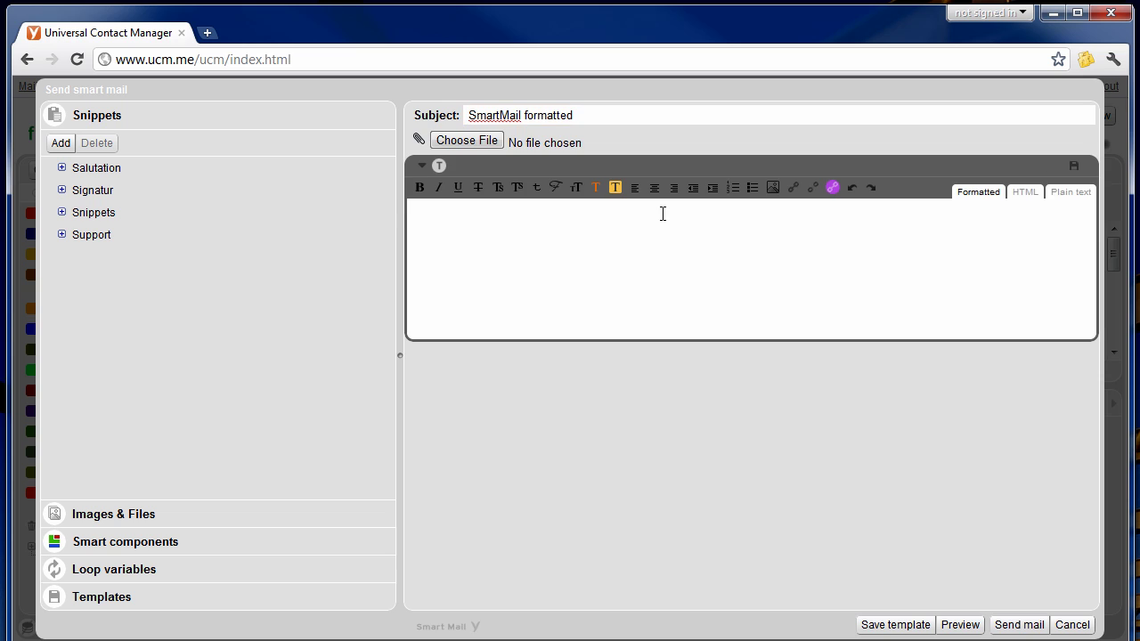
{"action": "type", "text": "sal"}
{"action": "key", "text": "Return"}
Make the name placeholder after 'Hello' Very large in Comic Sans MS.
{"action": "left_click", "coordinate": [663, 213]}
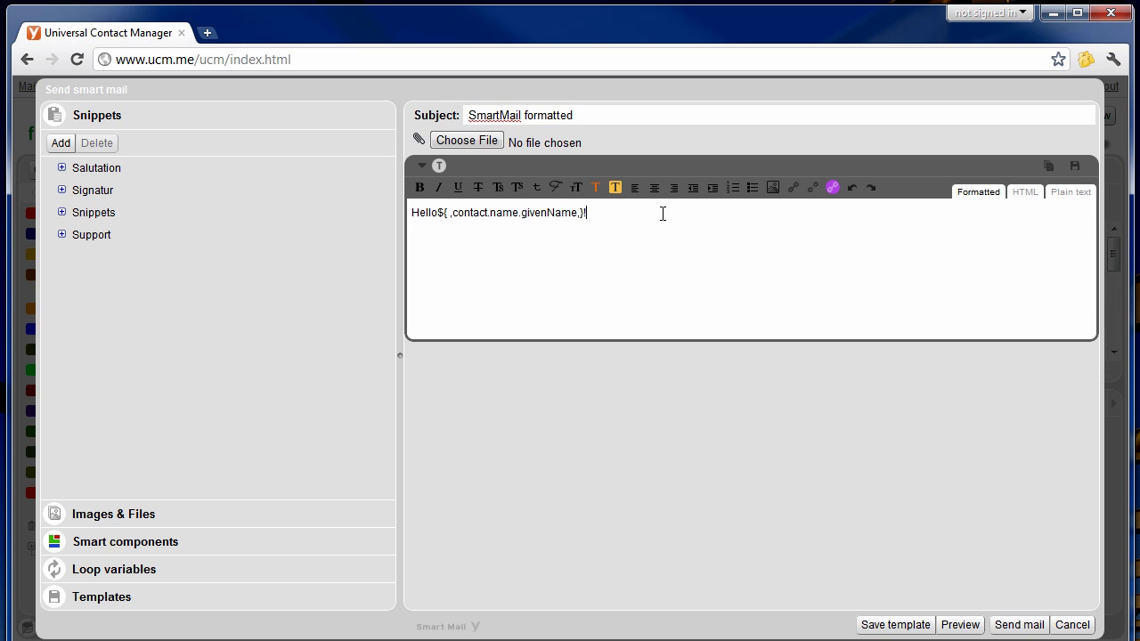
{"action": "left_click_drag", "start_coordinate": [586, 215], "coordinate": [440, 215]}
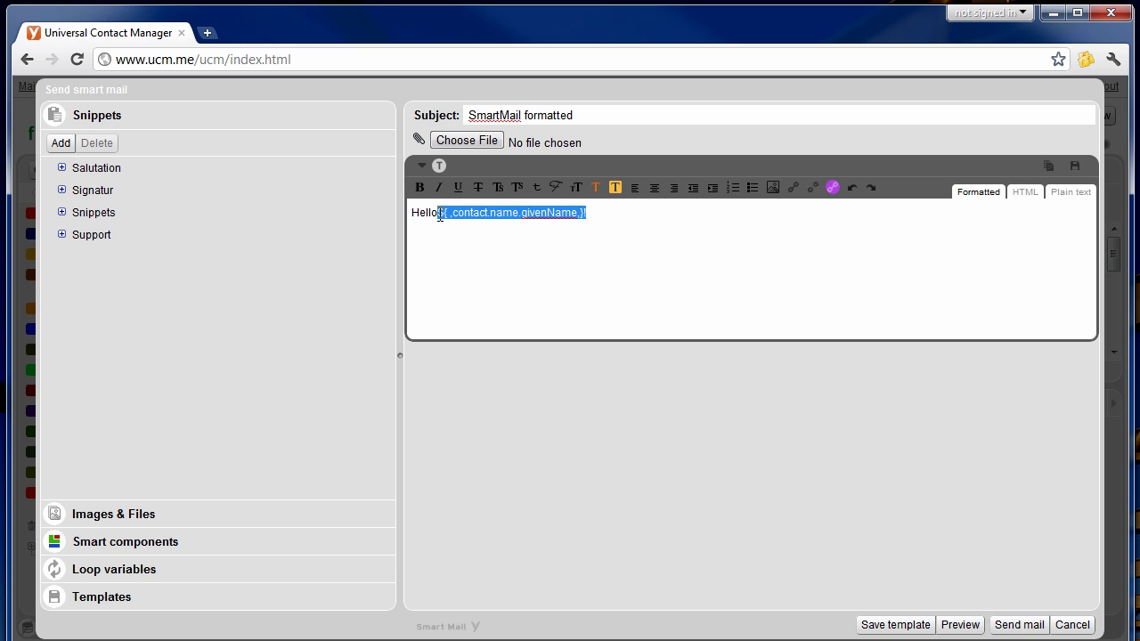
{"action": "left_click", "coordinate": [577, 189]}
{"action": "left_click", "coordinate": [585, 326]}
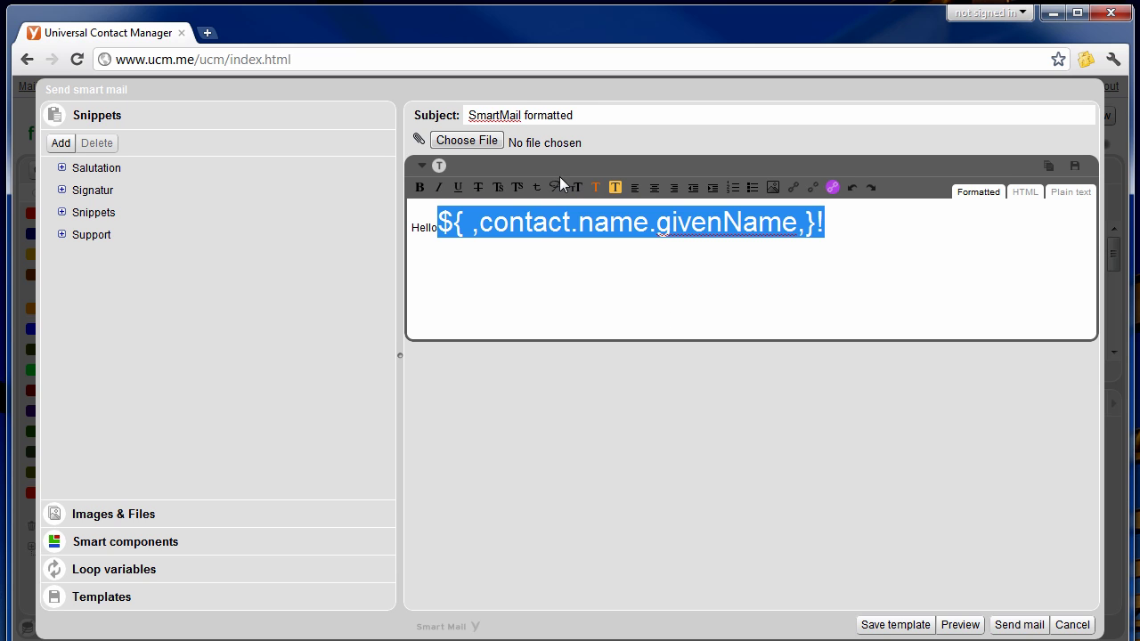
{"action": "left_click", "coordinate": [559, 183]}
{"action": "left_click", "coordinate": [583, 314]}
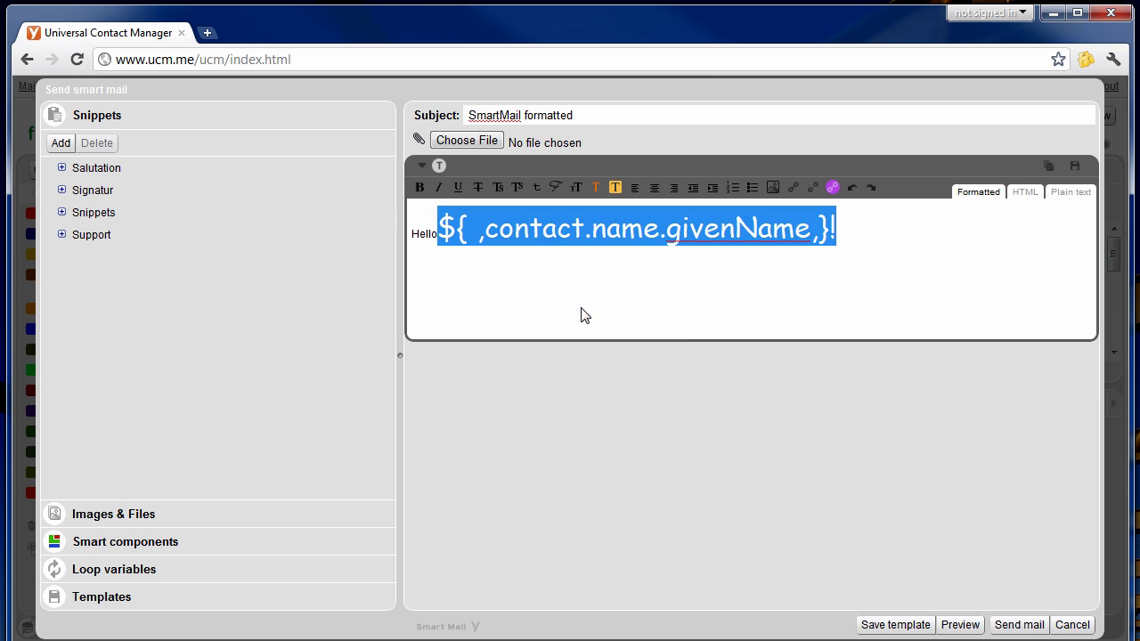
{"action": "left_click", "coordinate": [457, 267]}
{"action": "double_click", "coordinate": [428, 234]}
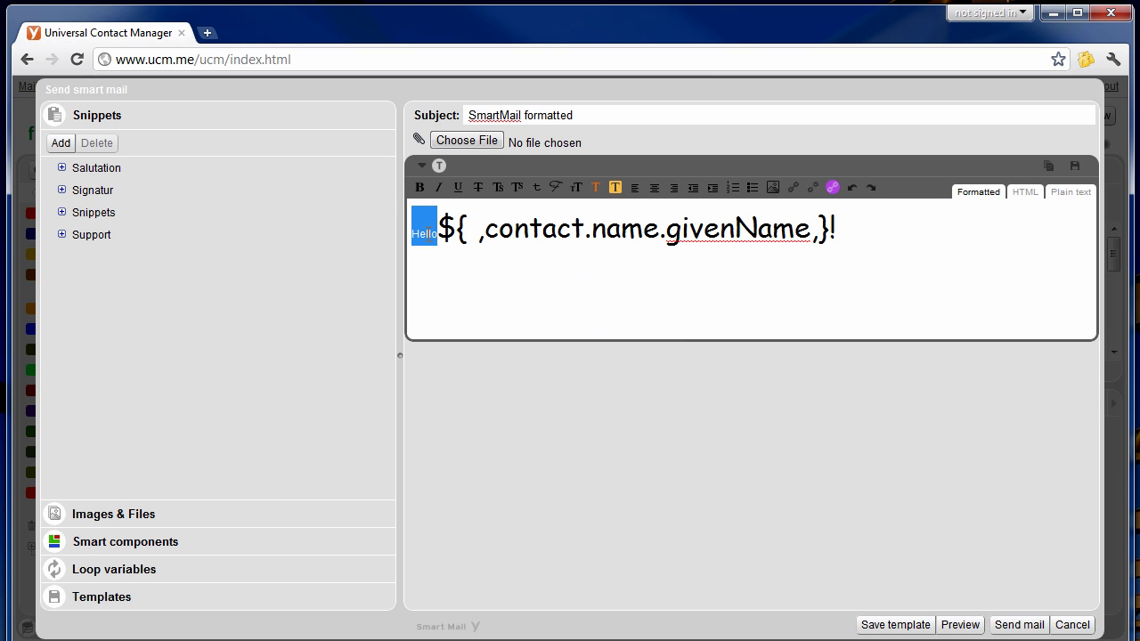
Colour Hello blue (0003e5), set its font size to Huge, and preview the mail.
{"action": "left_click", "coordinate": [596, 189]}
{"action": "left_click", "coordinate": [576, 297]}
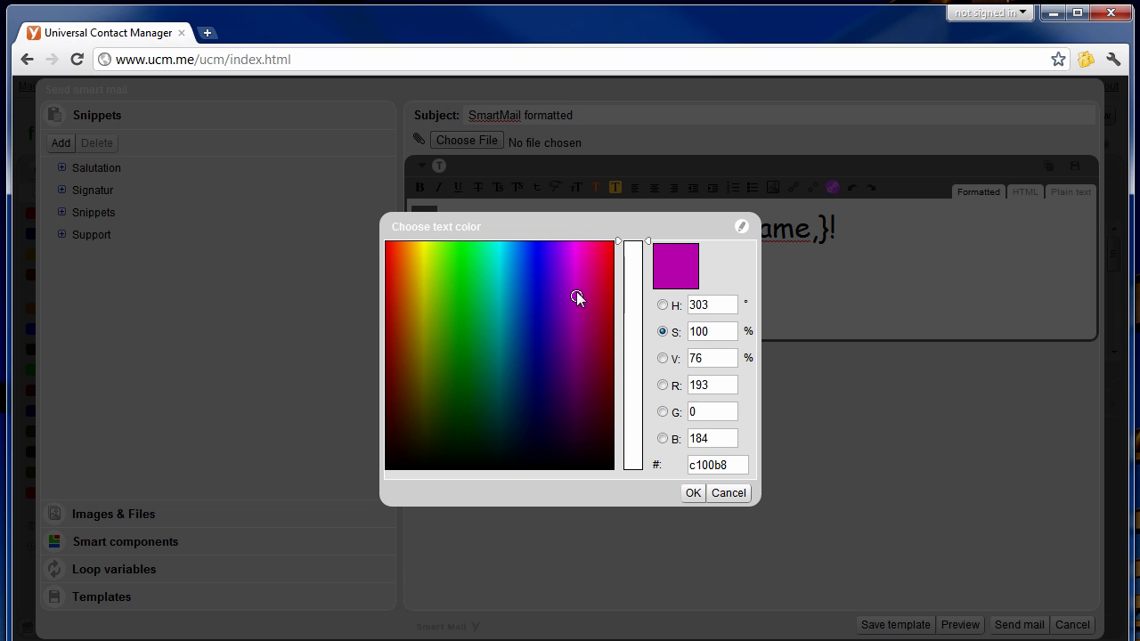
{"action": "left_click", "coordinate": [534, 262]}
{"action": "left_click", "coordinate": [693, 492]}
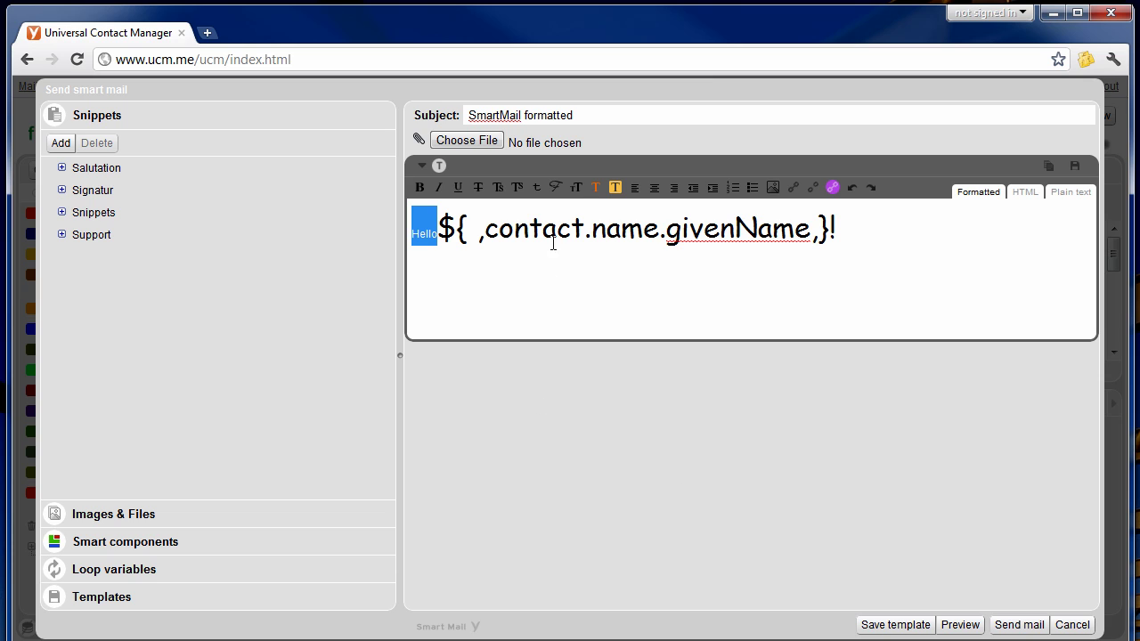
{"action": "left_click", "coordinate": [576, 187]}
{"action": "left_click", "coordinate": [603, 360]}
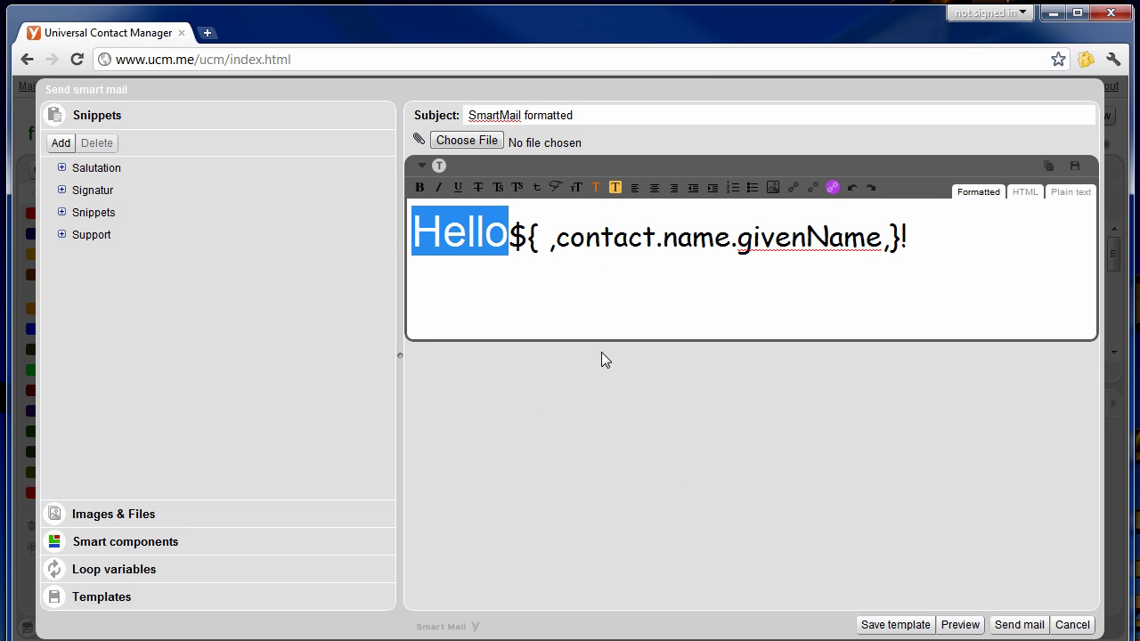
{"action": "left_click", "coordinate": [627, 235]}
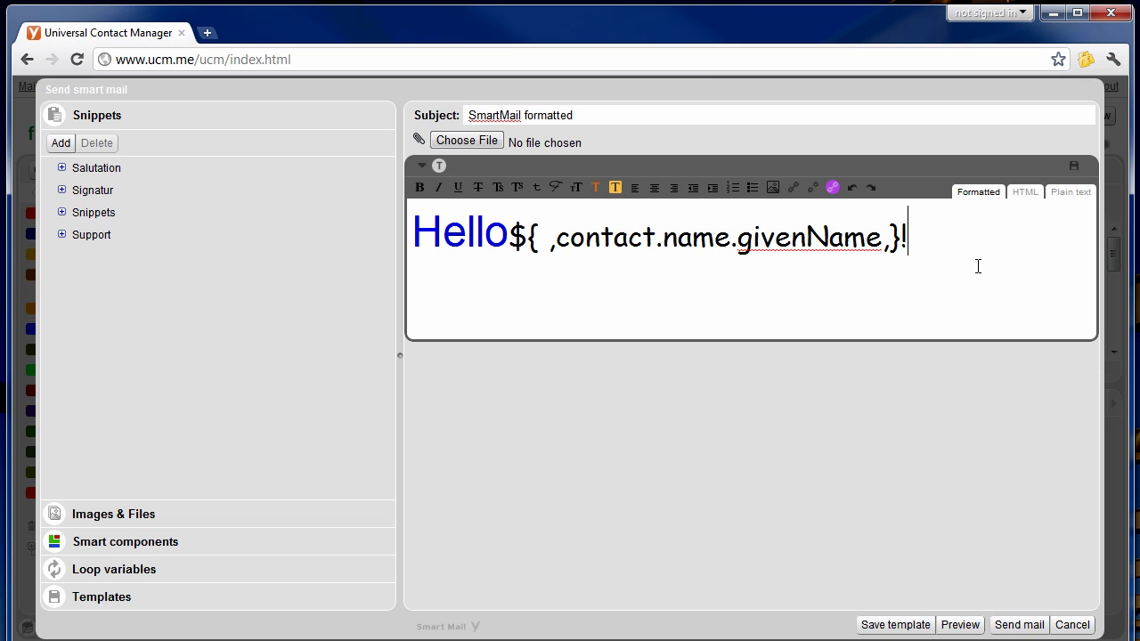
{"action": "left_click", "coordinate": [959, 625]}
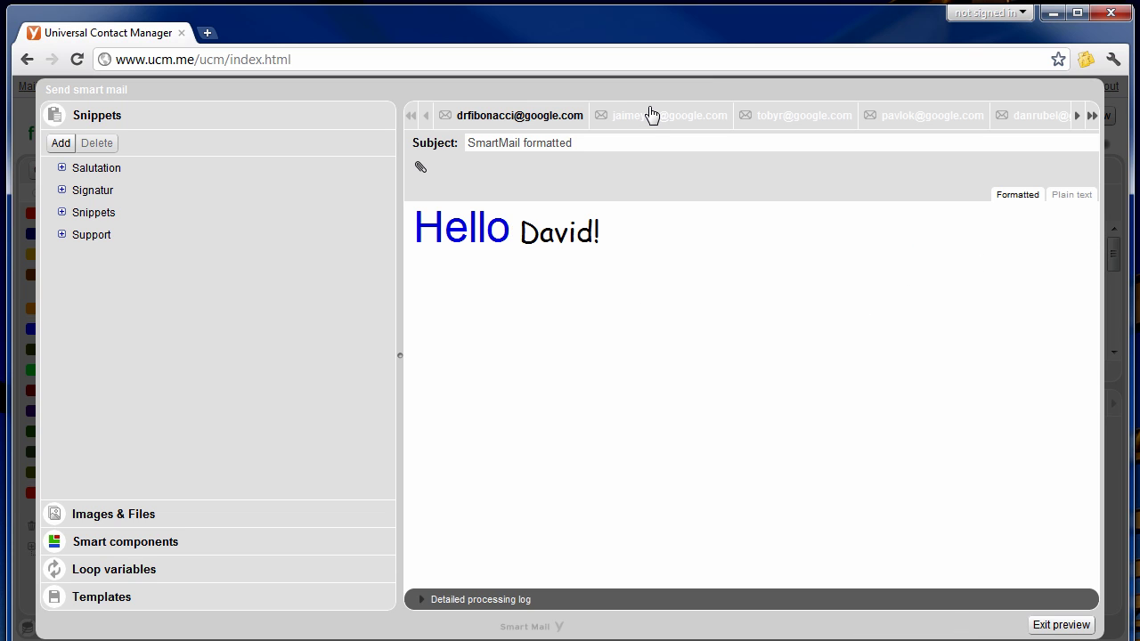
{"action": "left_click", "coordinate": [651, 115]}
{"action": "left_click", "coordinate": [827, 116]}
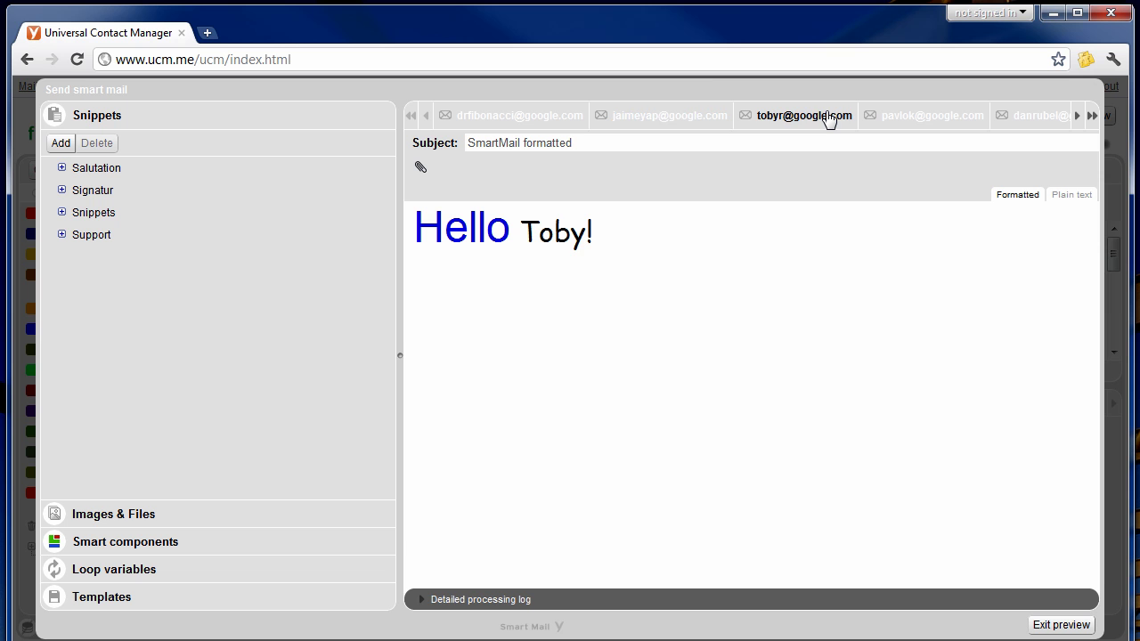
{"action": "left_click", "coordinate": [1058, 625]}
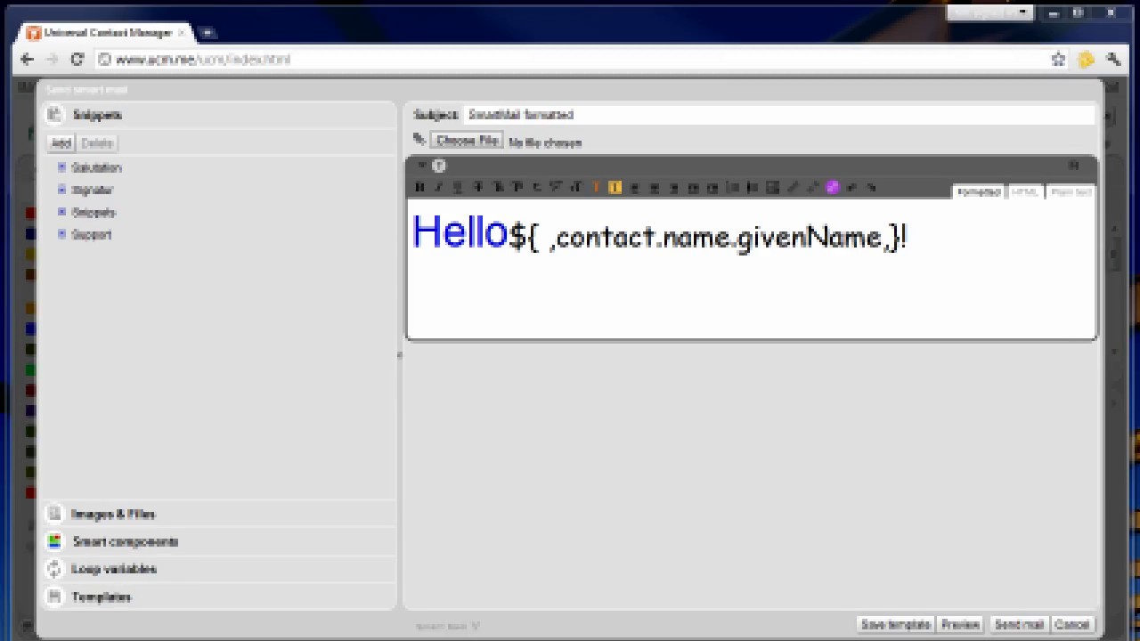
Insert the Support/SmartMail/Login snippet after the personalized greeting.
{"action": "left_click", "coordinate": [955, 252]}
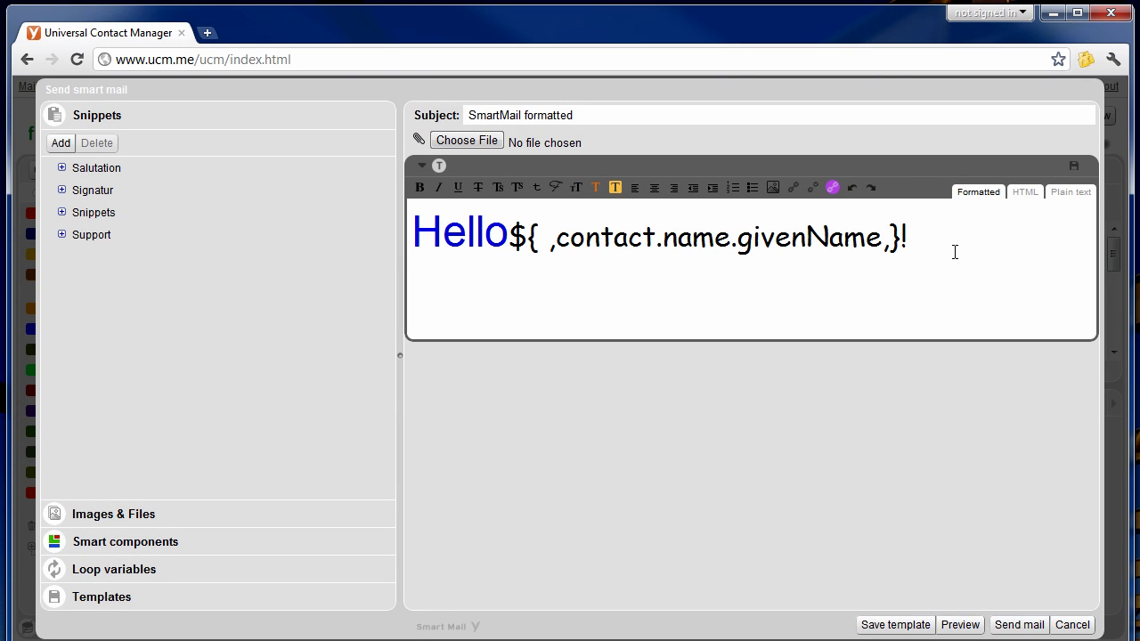
{"action": "type", "text": "as"}
{"action": "key", "text": "BackSpace"}
{"action": "key", "text": "BackSpace"}
{"action": "type", "text": "sn"}
{"action": "key", "text": "BackSpace"}
{"action": "type", "text": "ma"}
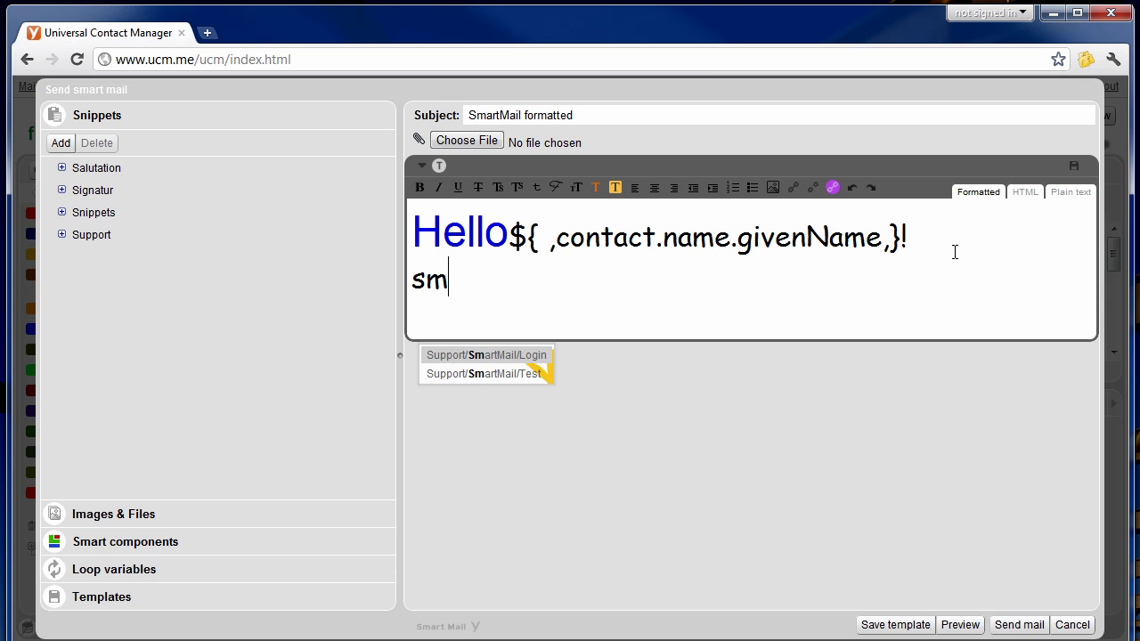
{"action": "key", "text": "Down"}
{"action": "key", "text": "Up"}
{"action": "key", "text": "Return"}
{"action": "key", "text": "Right"}
On a new line, insert the Snippets/GWT team message with image and preview the mail.
{"action": "key", "text": "Return"}
{"action": "key", "text": "Return"}
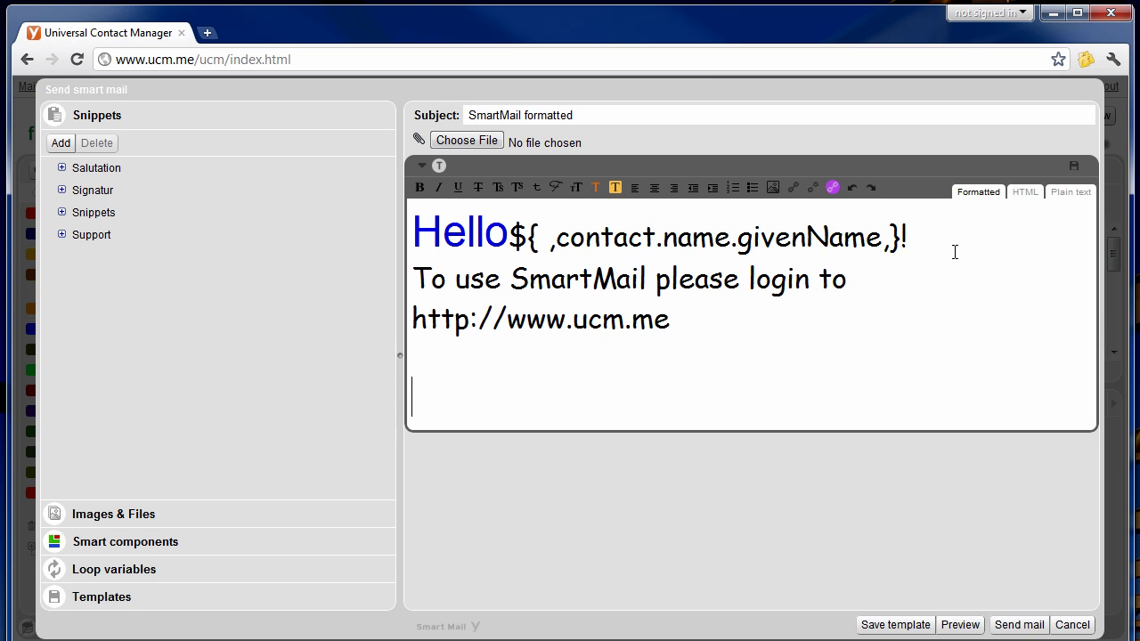
{"action": "type", "text": "gw"}
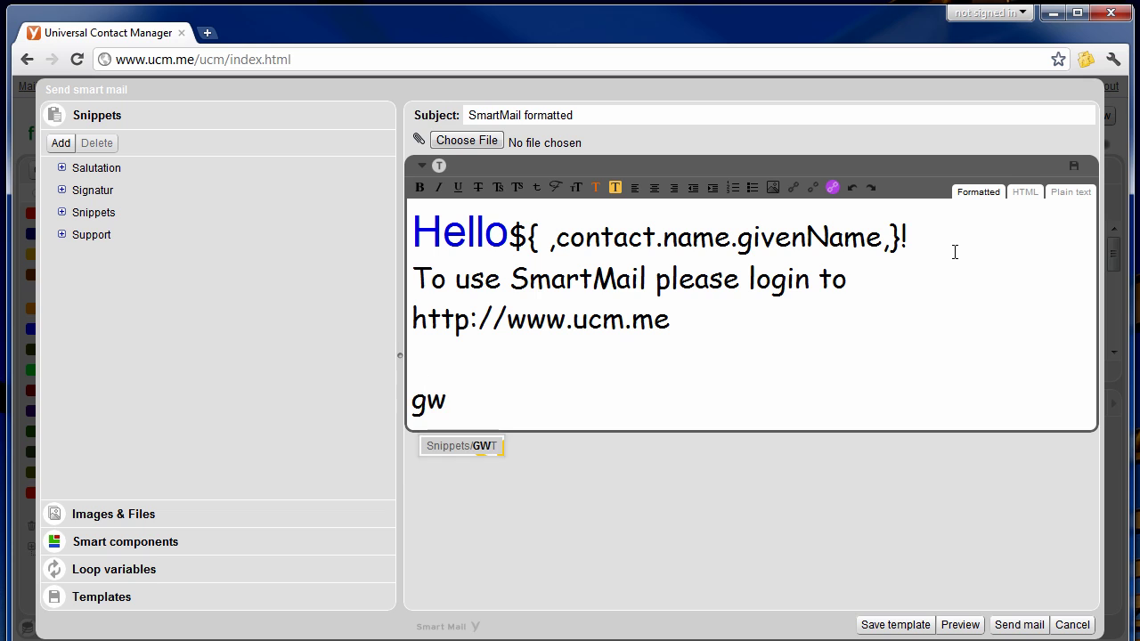
{"action": "key", "text": "Return"}
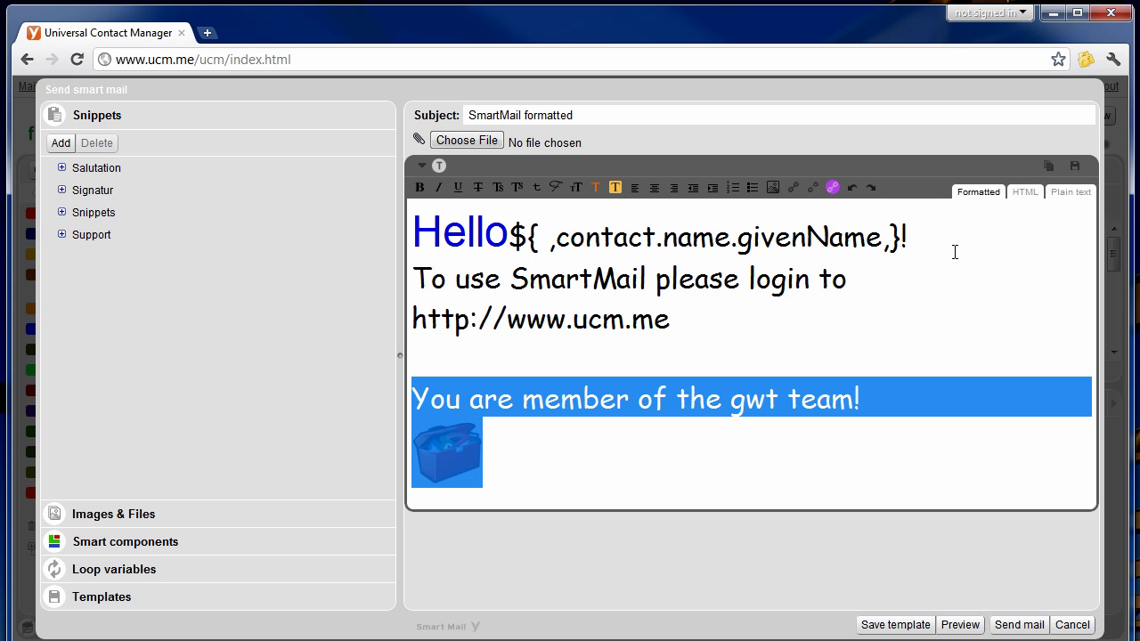
{"action": "key", "text": "Right"}
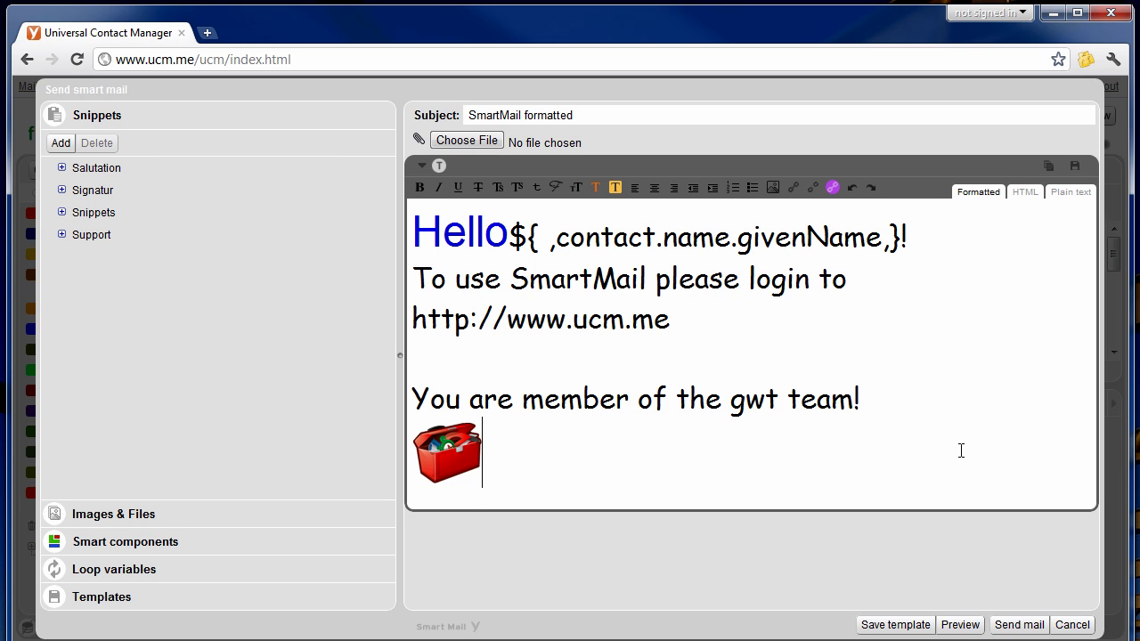
{"action": "left_click", "coordinate": [958, 625]}
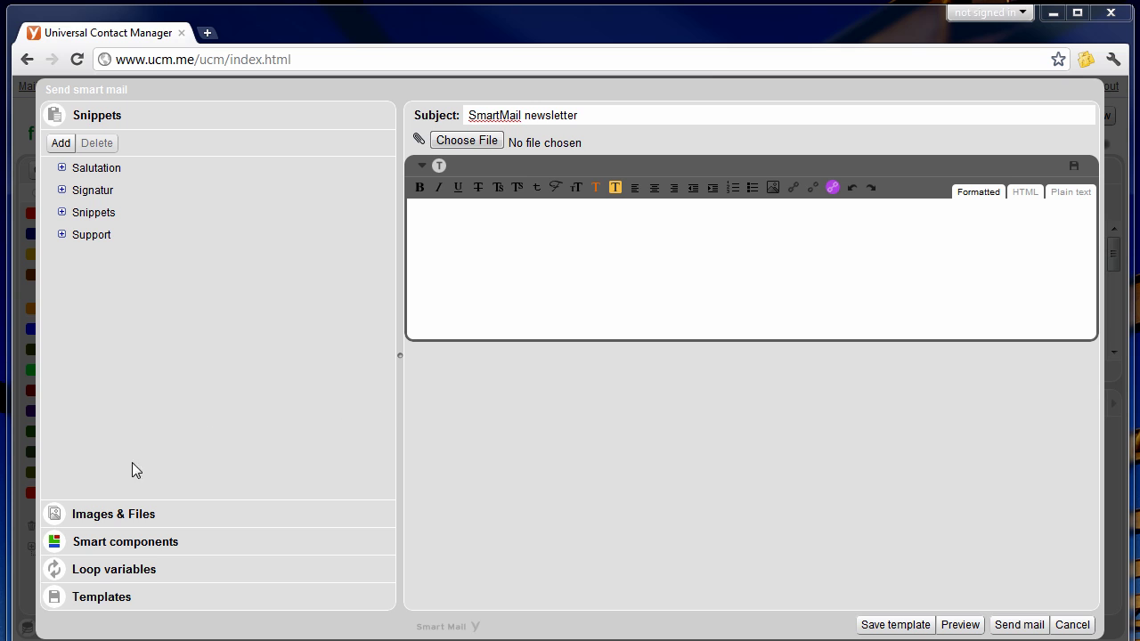
Upload the promoSG.jpg file into the Promo folder of Images & Files.
{"action": "left_click", "coordinate": [104, 513]}
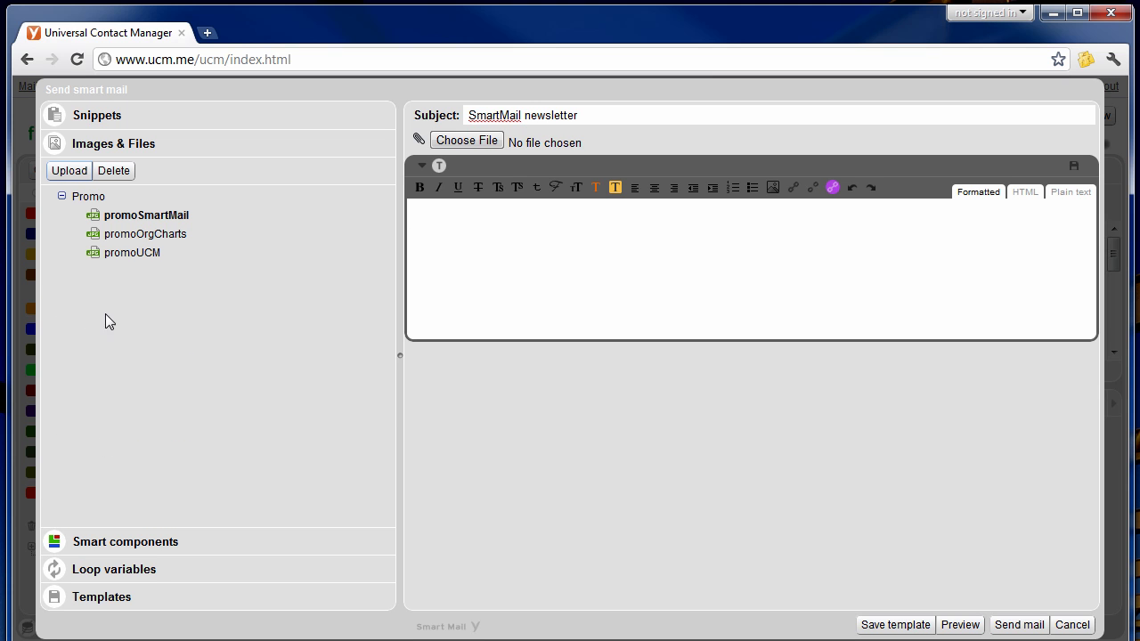
{"action": "left_click", "coordinate": [83, 198]}
{"action": "left_click", "coordinate": [71, 171]}
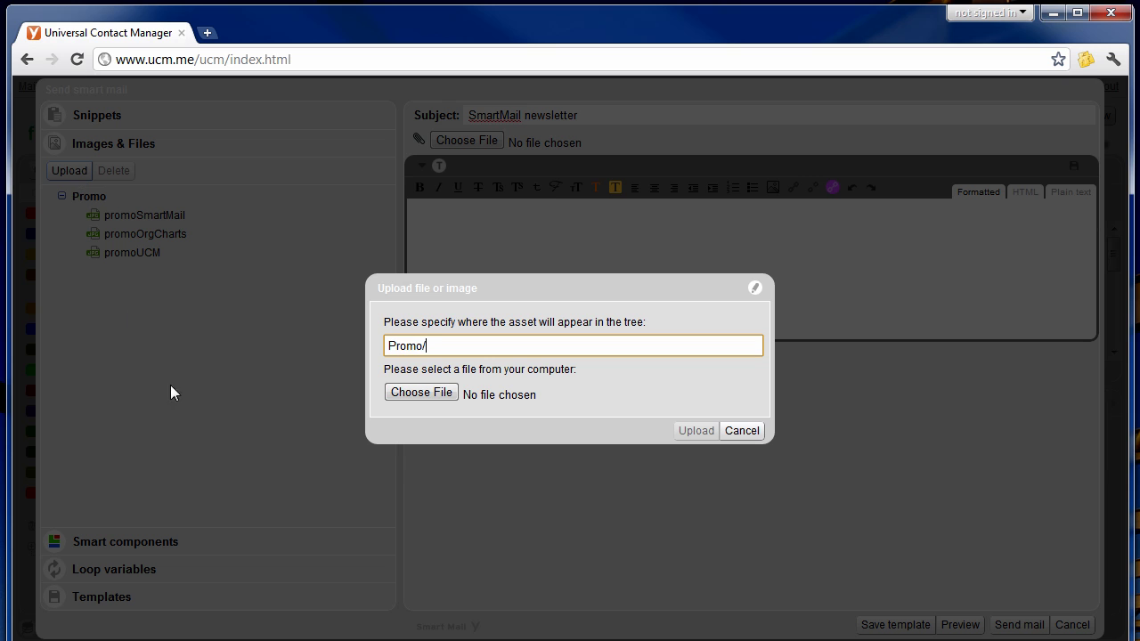
{"action": "left_click", "coordinate": [418, 392]}
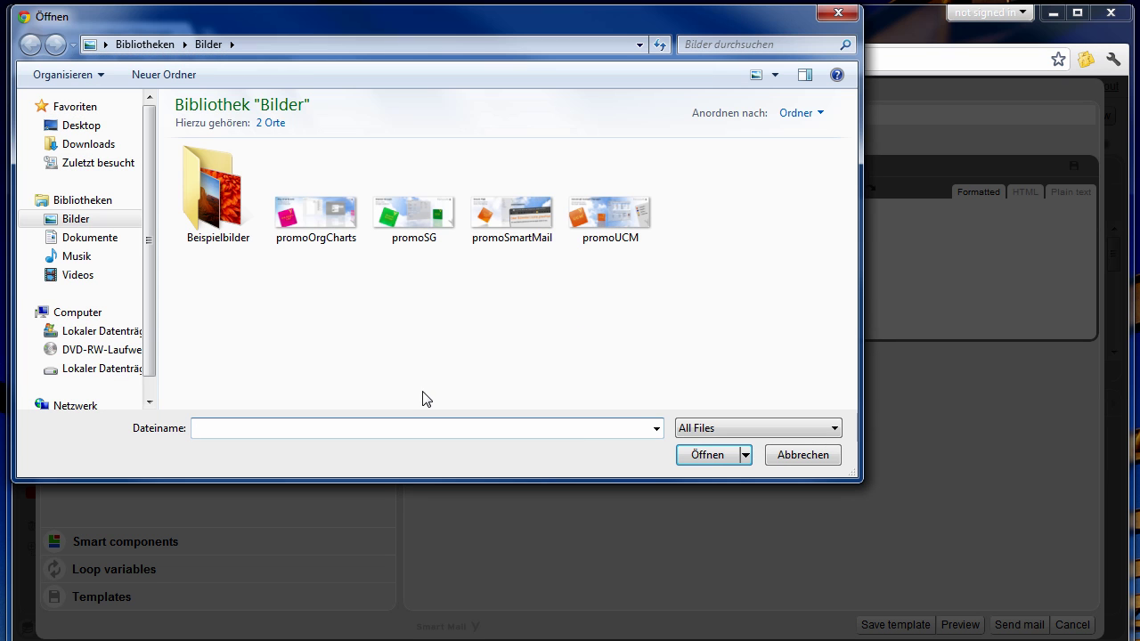
{"action": "double_click", "coordinate": [425, 228]}
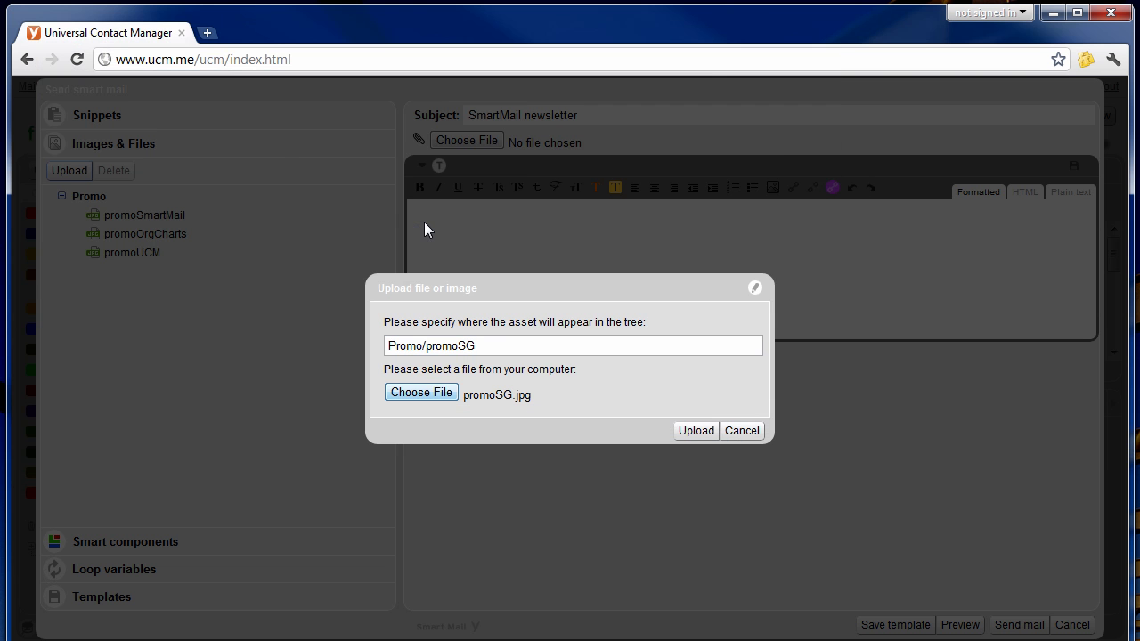
{"action": "left_click", "coordinate": [690, 433]}
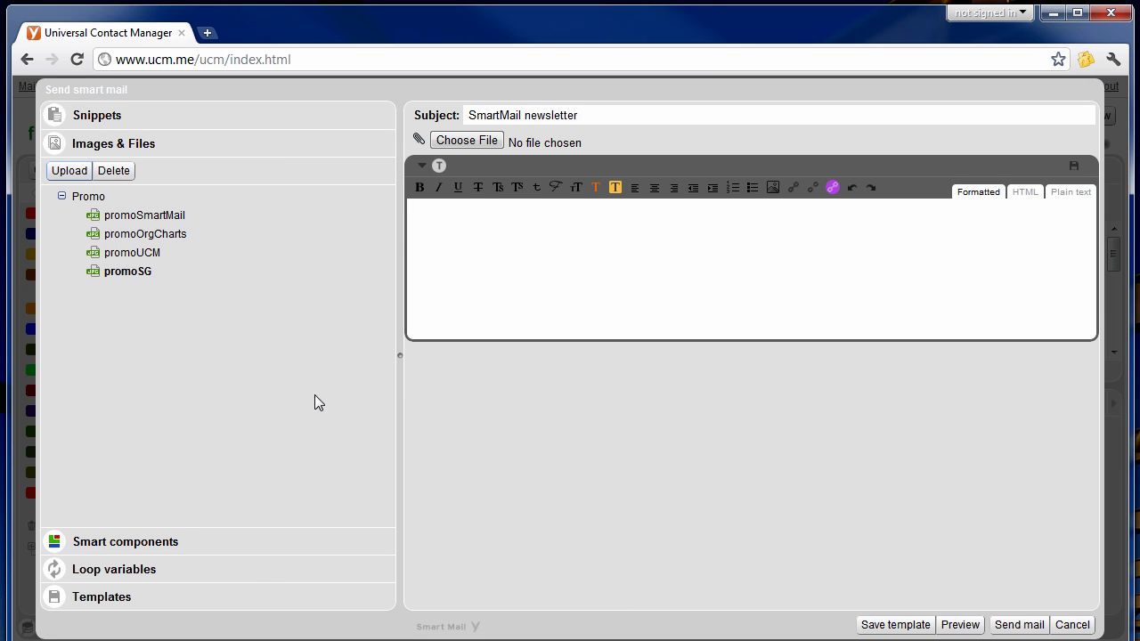
{"action": "mouse_move", "coordinate": [122, 260]}
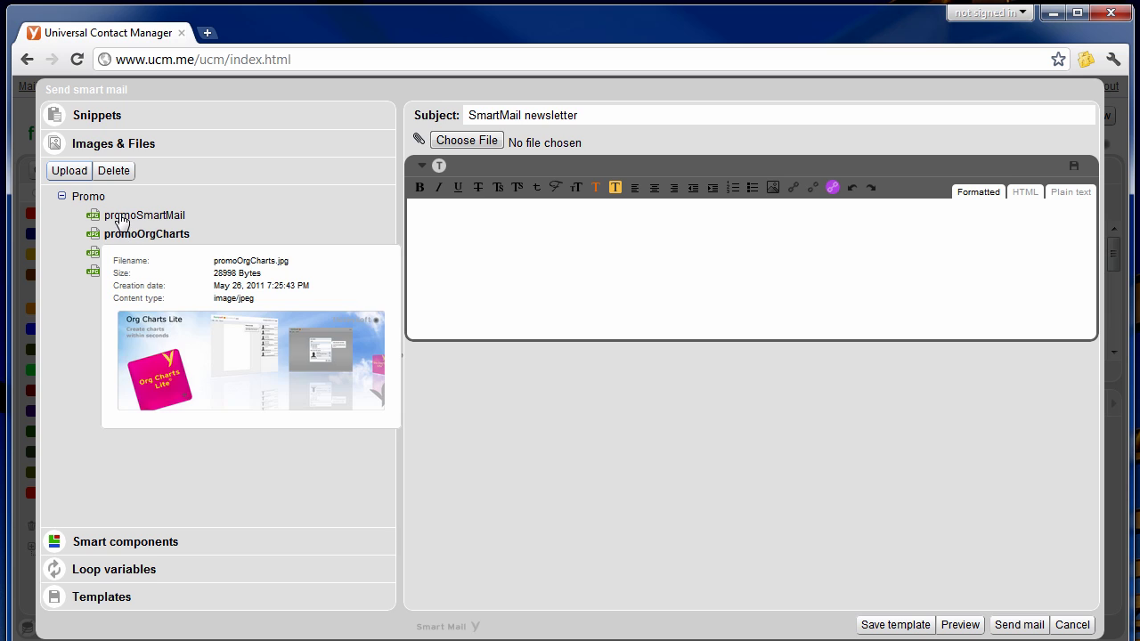
Insert the promoSmartMail image at the top of the mail body.
{"action": "mouse_move", "coordinate": [123, 221]}
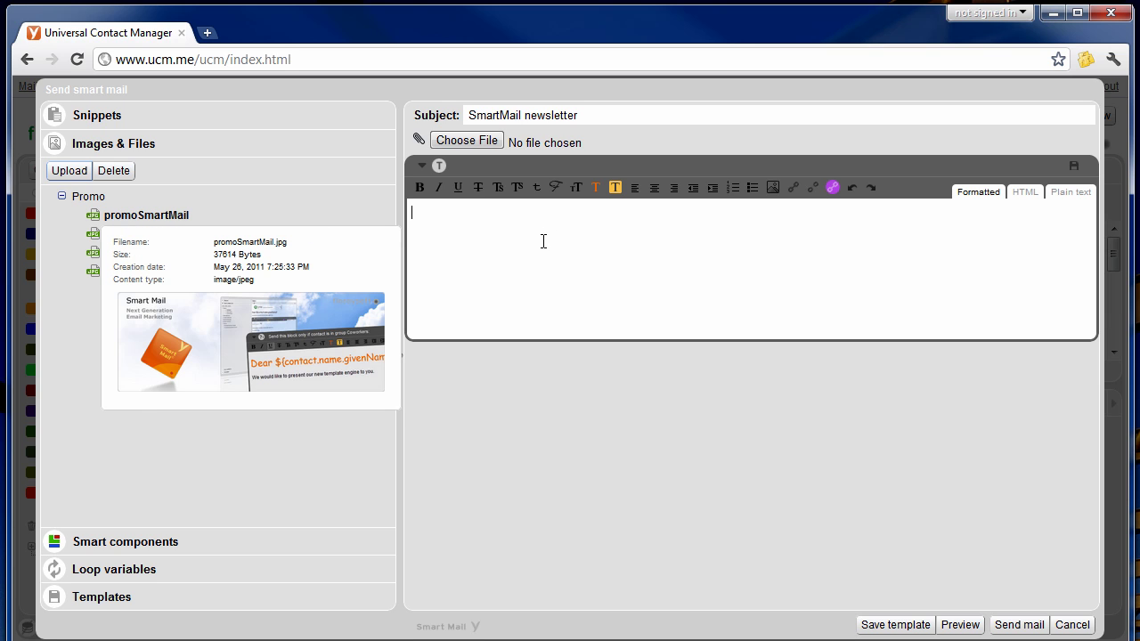
{"action": "double_click", "coordinate": [171, 218]}
{"action": "left_click", "coordinate": [952, 297]}
{"action": "key", "text": "Return"}
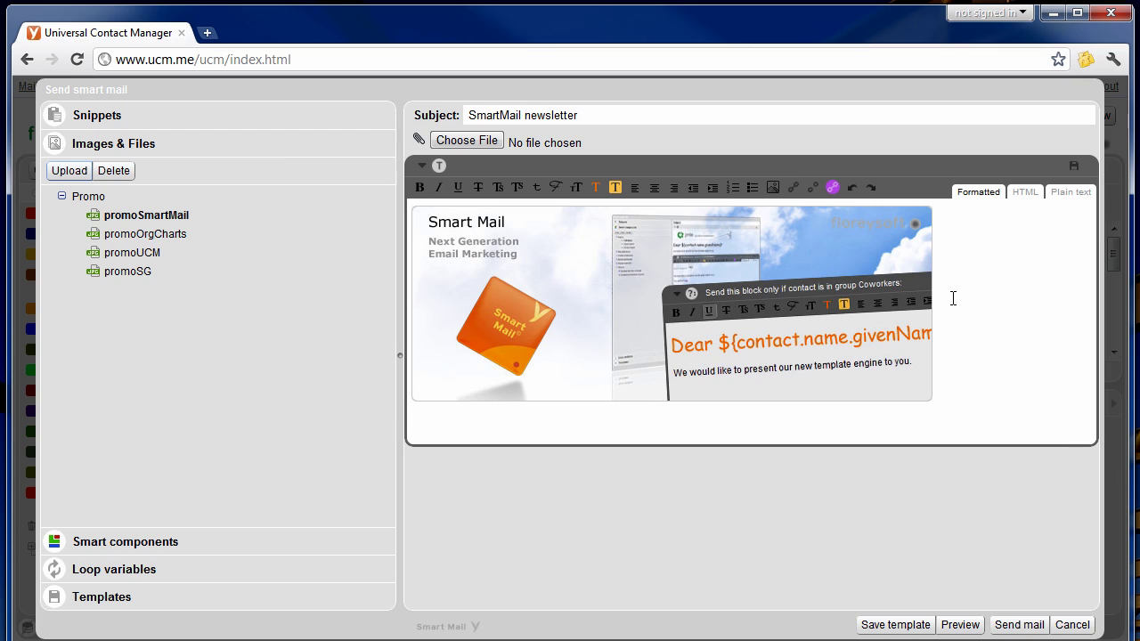
Add the Salutation/Hello greeting with '!' and the SmartMail Login line, then check the HTML source.
{"action": "type", "text": "sal"}
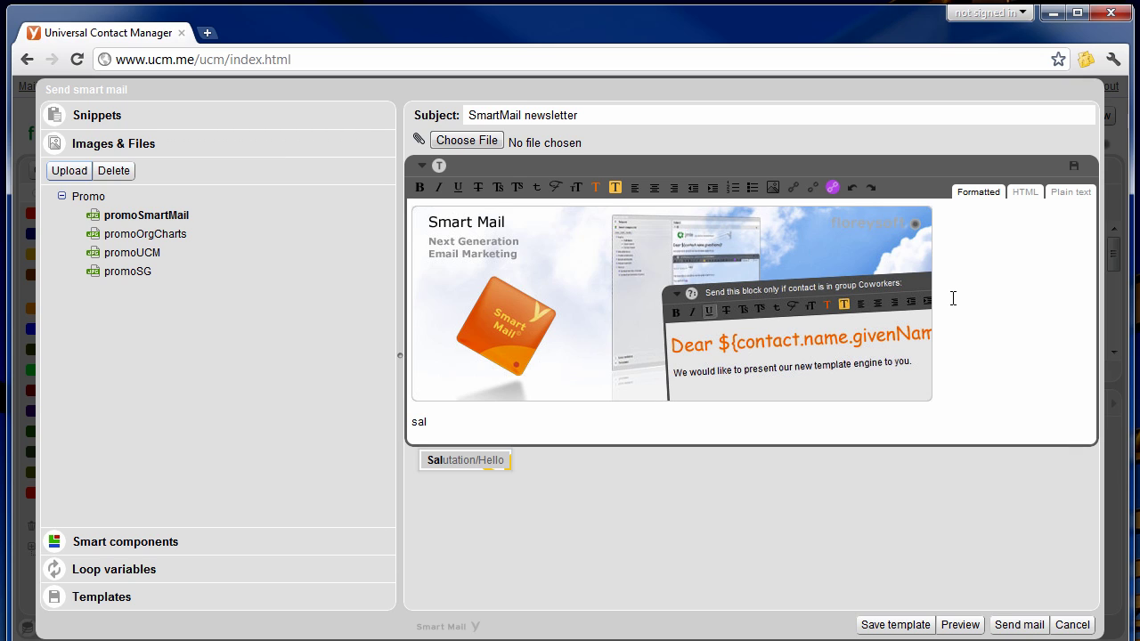
{"action": "key", "text": "Return"}
{"action": "type", "text": "!"}
{"action": "key", "text": "Return"}
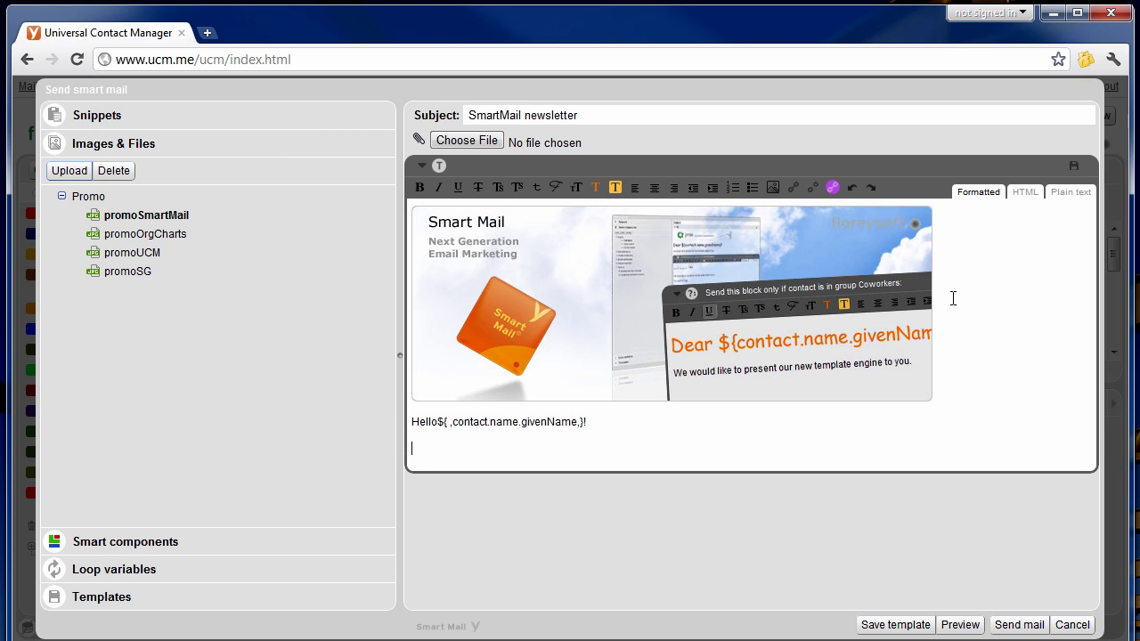
{"action": "type", "text": "sm"}
{"action": "key", "text": "Return"}
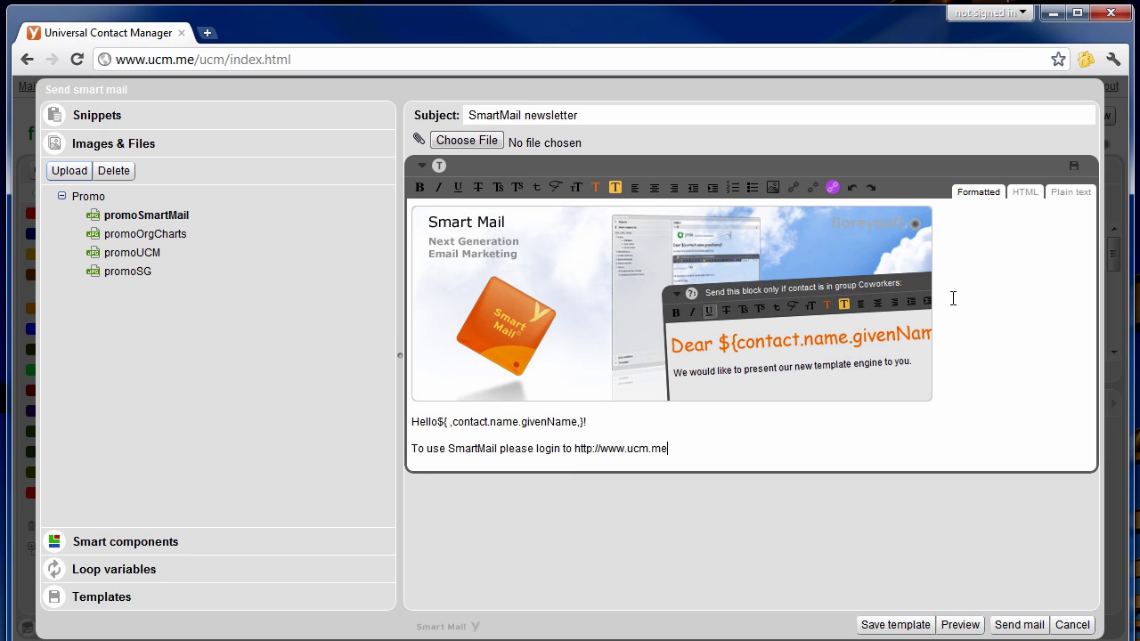
{"action": "left_click", "coordinate": [1025, 191]}
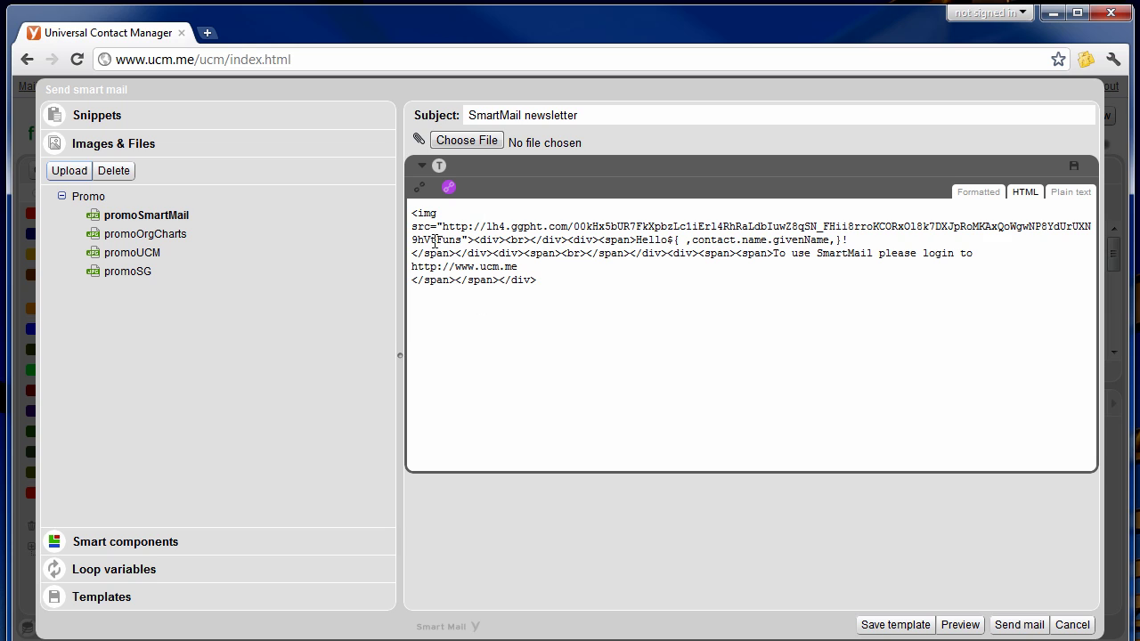
{"action": "left_click", "coordinate": [981, 192]}
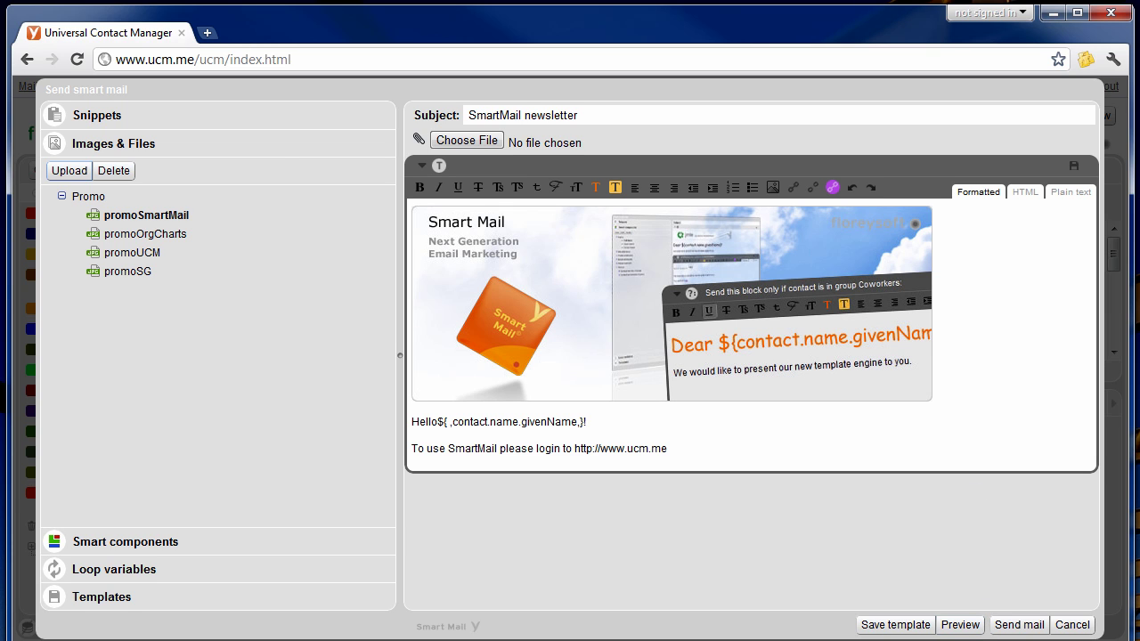
Below the login line, insert a Contact member of group block for the GWT group.
{"action": "left_click", "coordinate": [687, 453]}
{"action": "key", "text": "Return"}
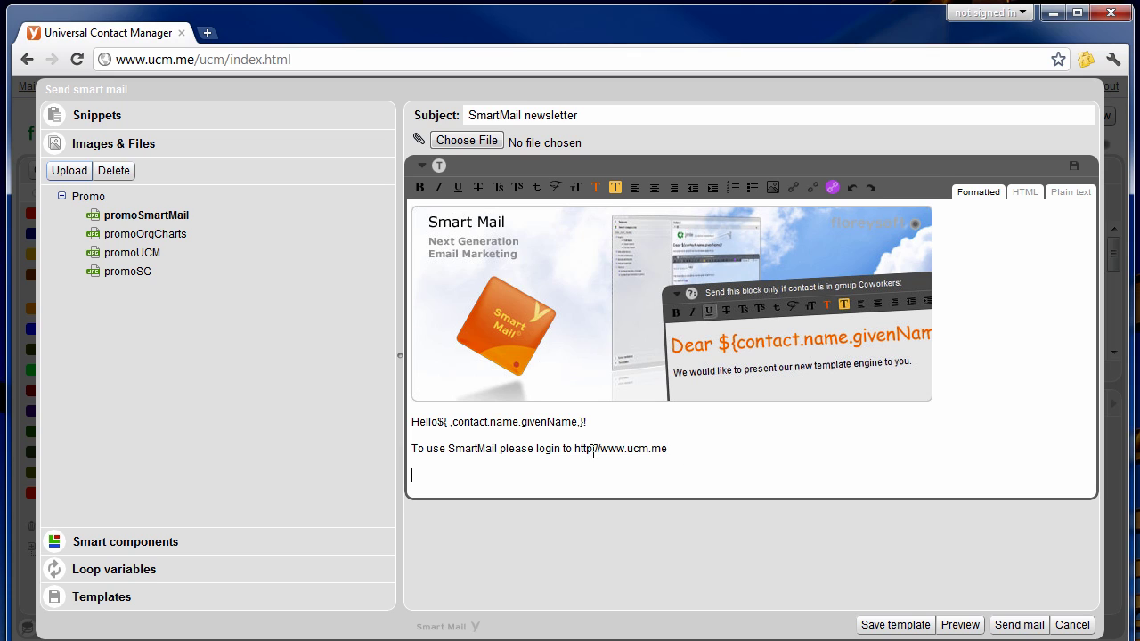
{"action": "left_click", "coordinate": [96, 540]}
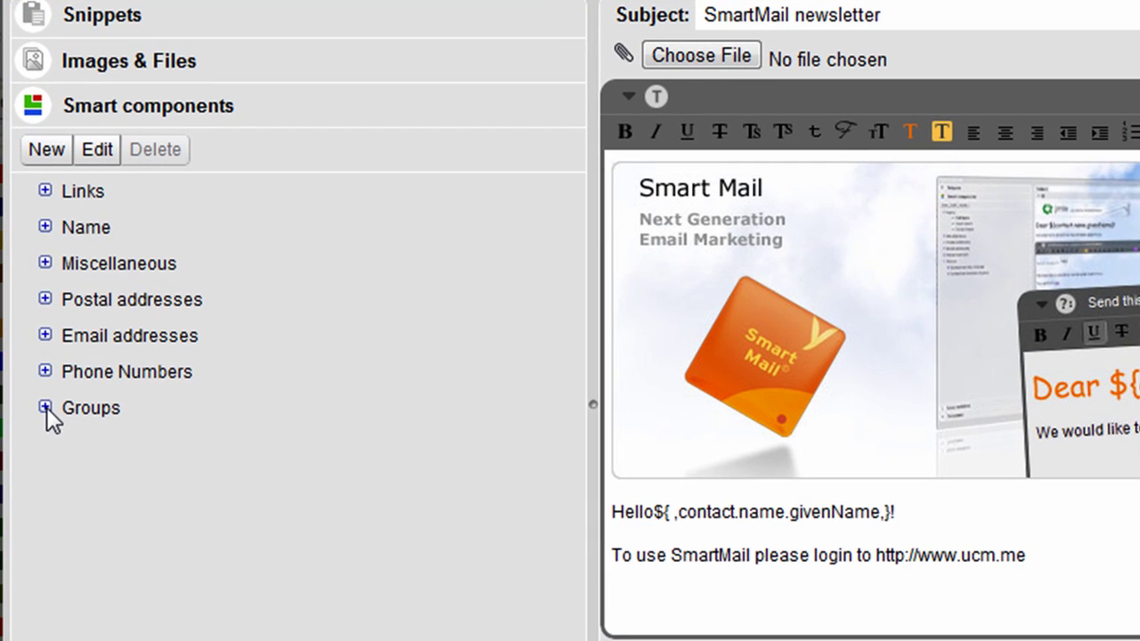
{"action": "left_click", "coordinate": [62, 357]}
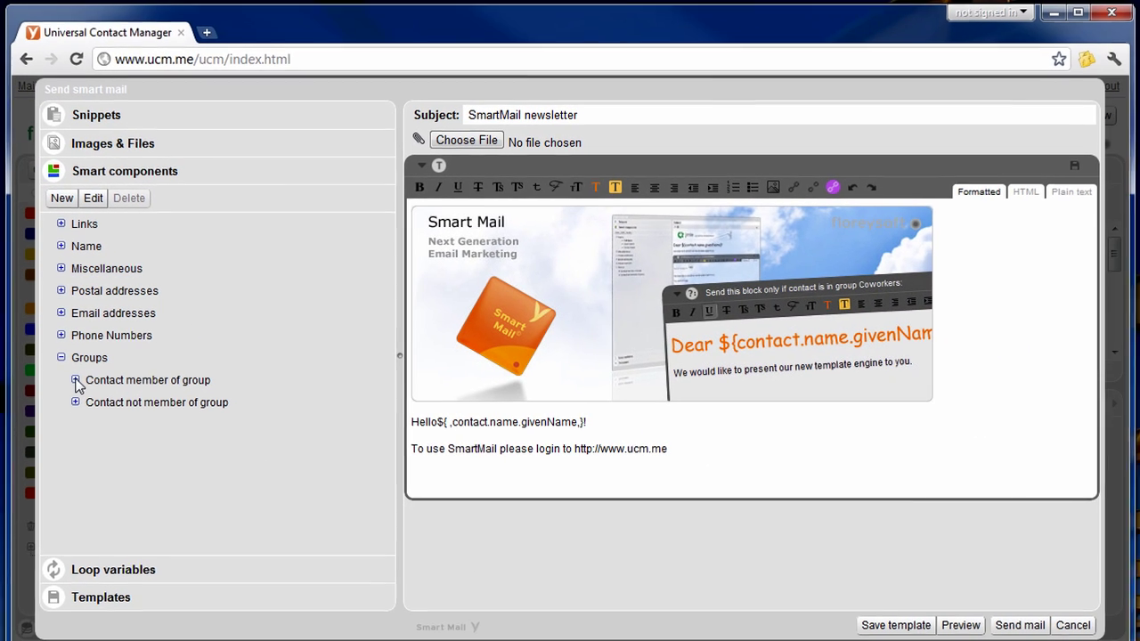
{"action": "left_click", "coordinate": [74, 419]}
{"action": "left_click", "coordinate": [130, 438]}
{"action": "double_click", "coordinate": [130, 438]}
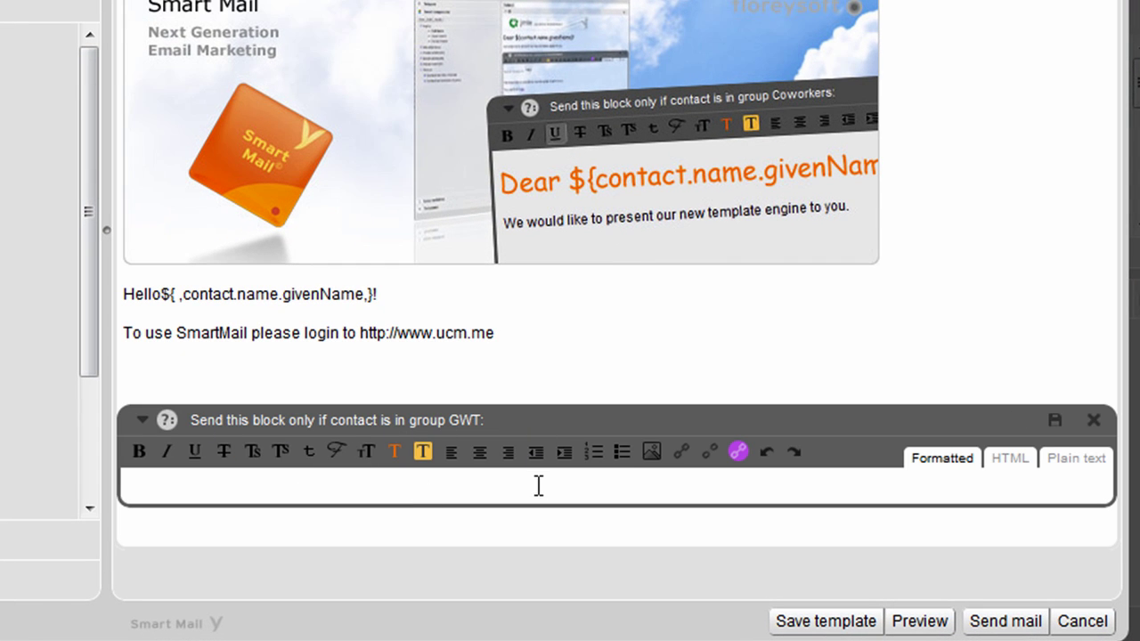
Fill the GWT-only block with the Snippets/GWT team message and toolbox image.
{"action": "type", "text": "sni"}
{"action": "key", "text": "Down"}
{"action": "key", "text": "Return"}
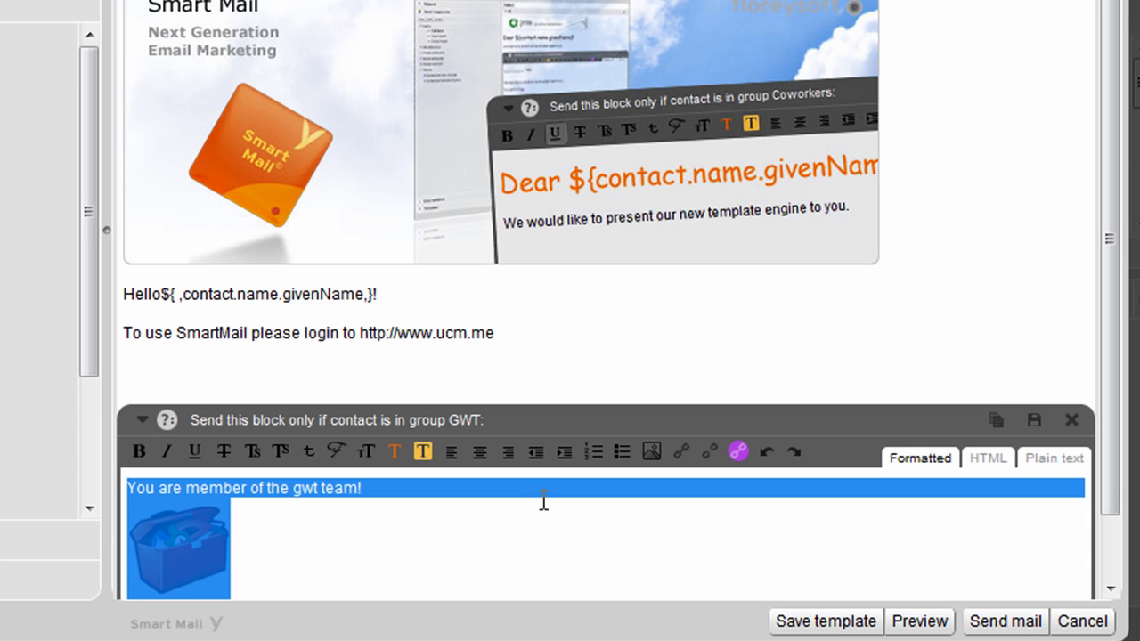
{"action": "left_click", "coordinate": [731, 562]}
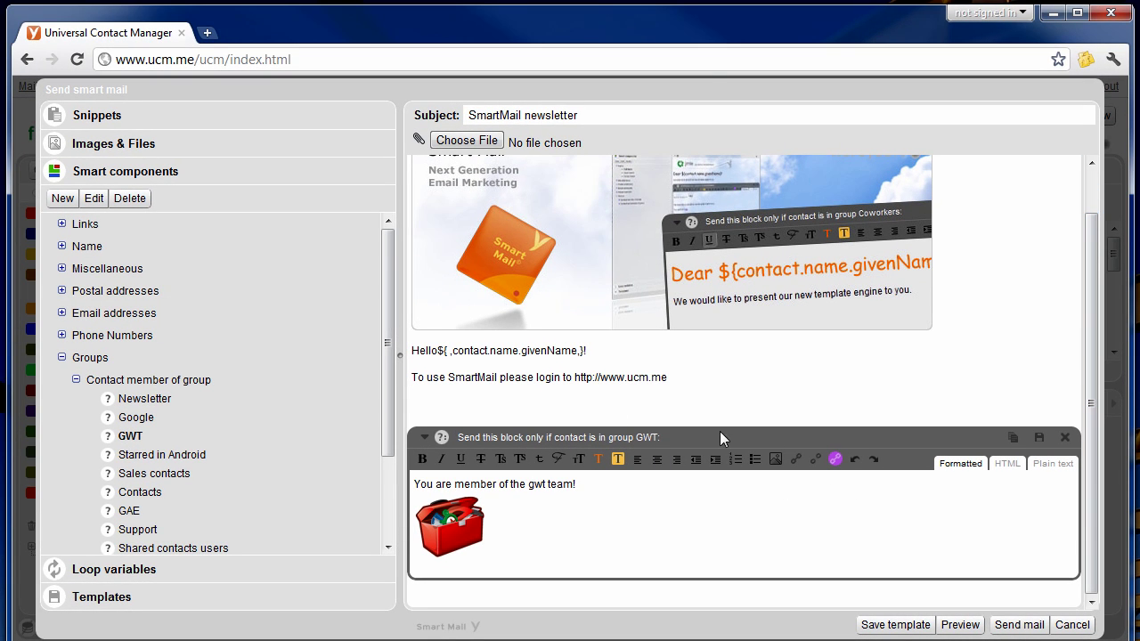
Compare the per-recipient previews of a non-GWT recipient and a GWT member.
{"action": "left_click", "coordinate": [966, 627]}
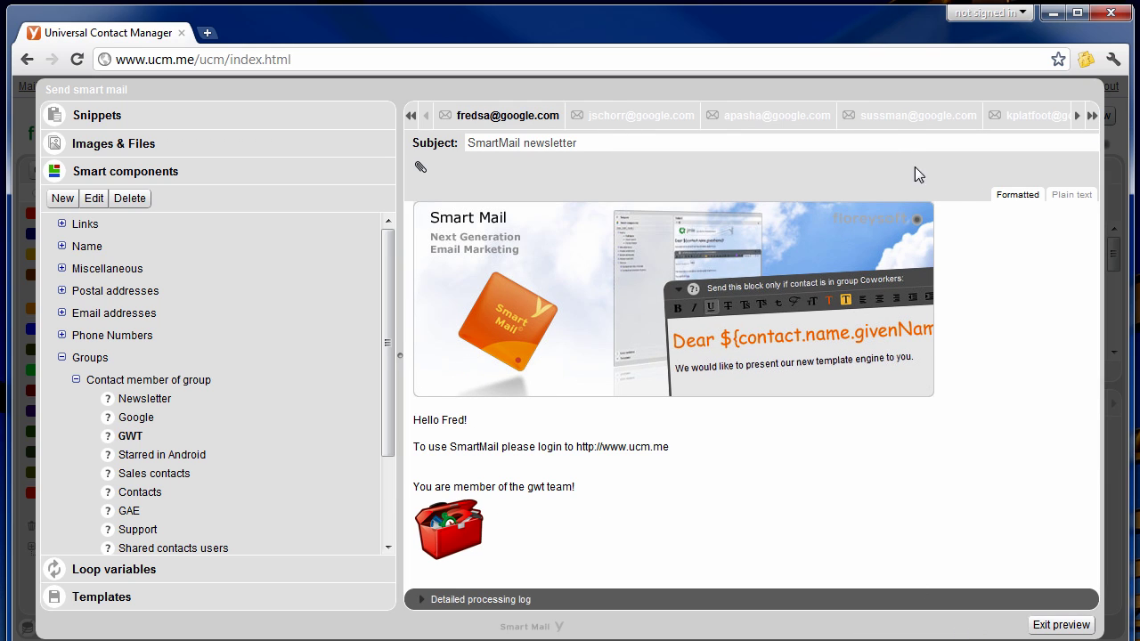
{"action": "left_click", "coordinate": [890, 119]}
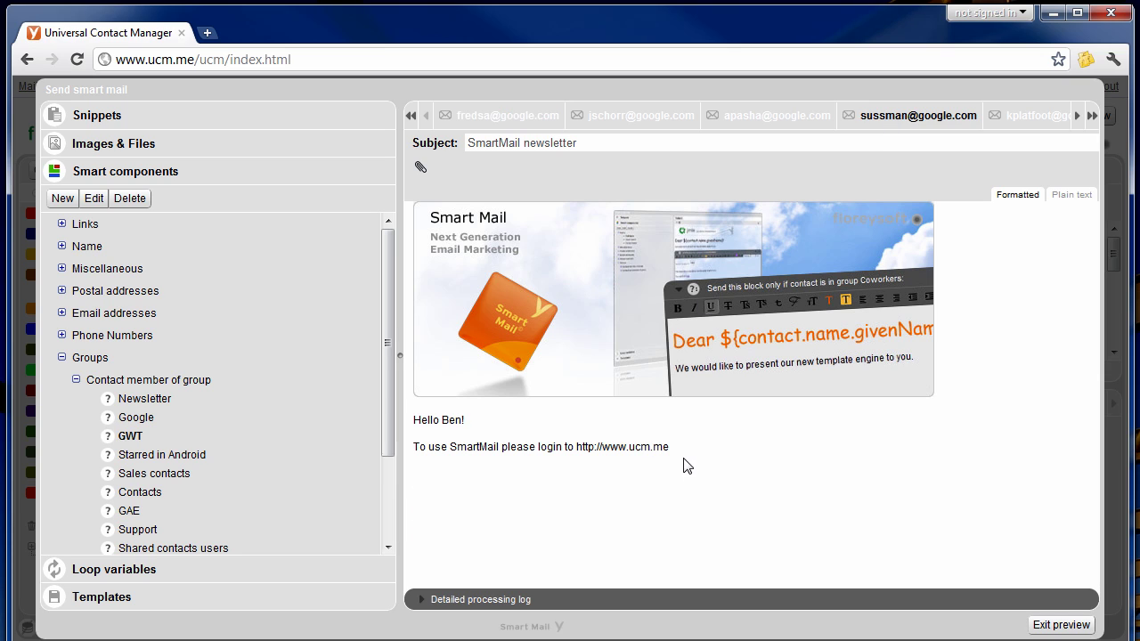
{"action": "left_click", "coordinate": [621, 117]}
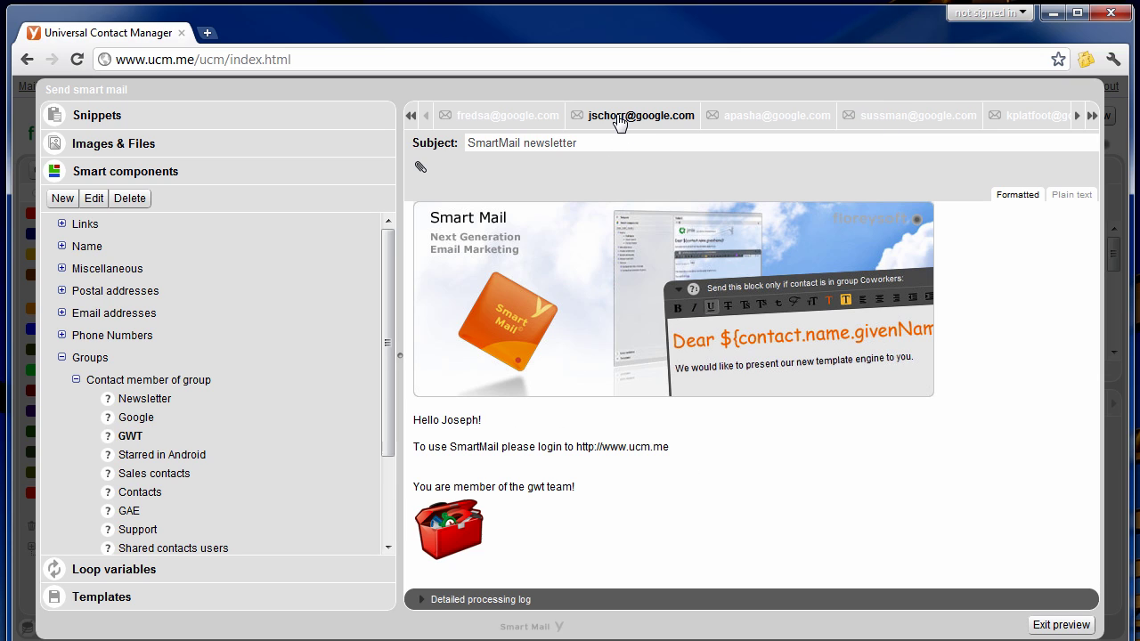